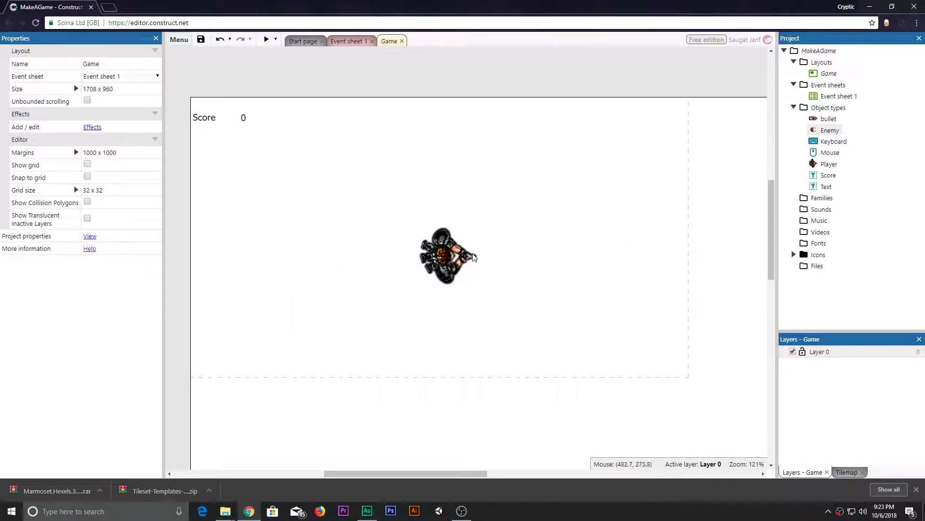
{"action": "scroll", "coordinate": [481, 270], "scroll_direction": "up", "scroll_amount": 5, "text": "ctrl"}
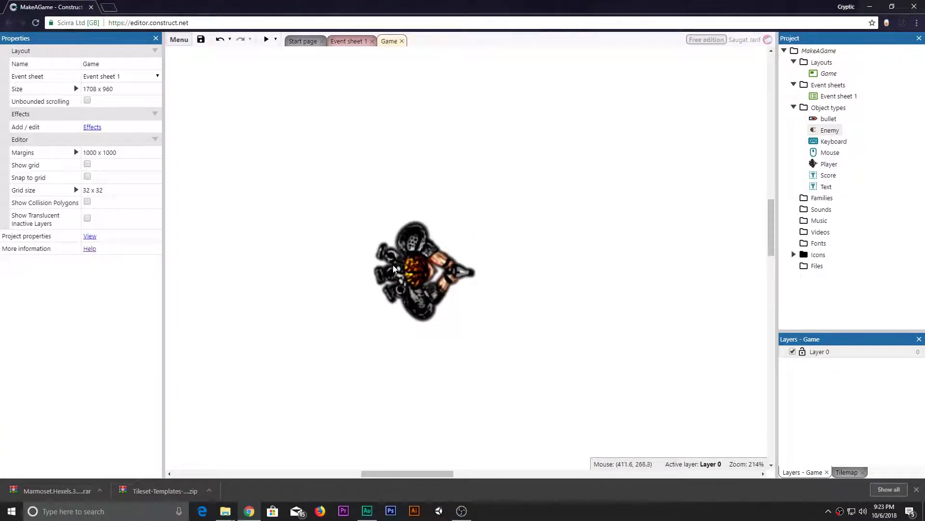
{"action": "scroll", "coordinate": [477, 270], "scroll_direction": "down", "scroll_amount": 4, "text": "ctrl"}
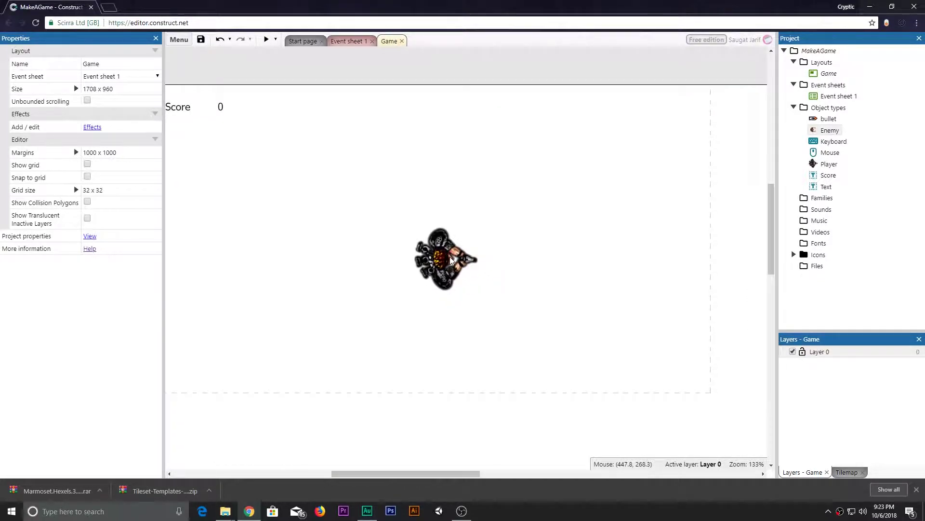
{"action": "left_click_drag", "start_coordinate": [368, 234], "coordinate": [530, 356]}
{"action": "left_click_drag", "start_coordinate": [363, 217], "coordinate": [535, 343]}
{"action": "middle_click_drag", "start_coordinate": [528, 228], "coordinate": [565, 256]}
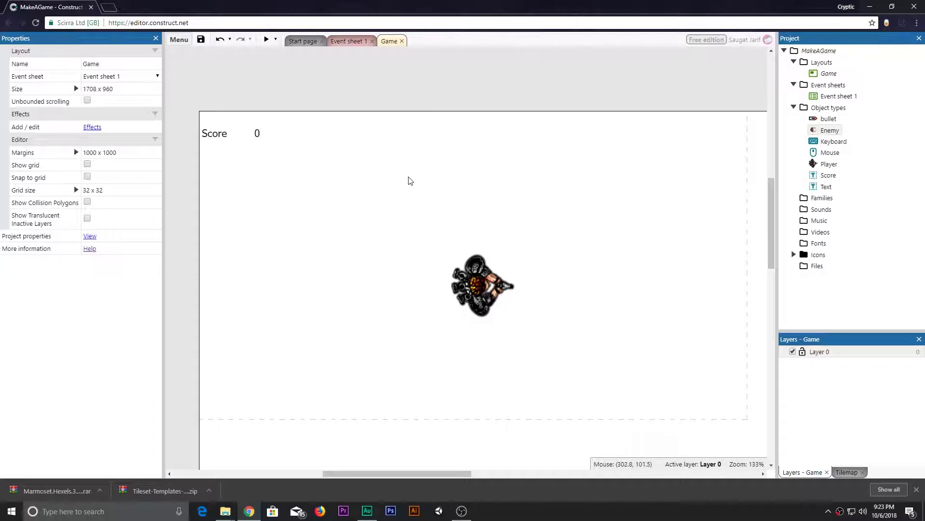
{"action": "right_click_drag", "start_coordinate": [549, 291], "coordinate": [534, 281]}
{"action": "left_click", "coordinate": [481, 244]}
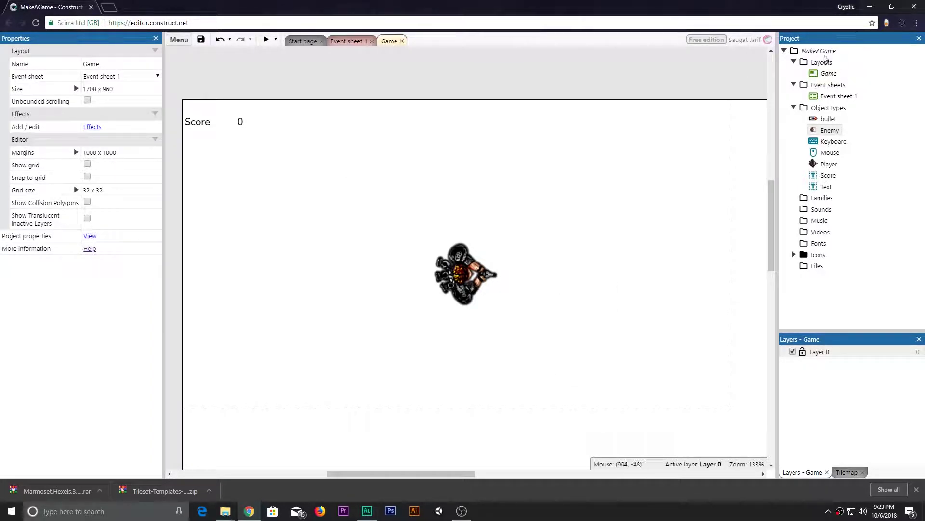
Check the image files in the desktop's Tutorial folder, close it and return to the Construct editor.
{"action": "left_click", "coordinate": [870, 6]}
{"action": "double_click", "coordinate": [545, 221]}
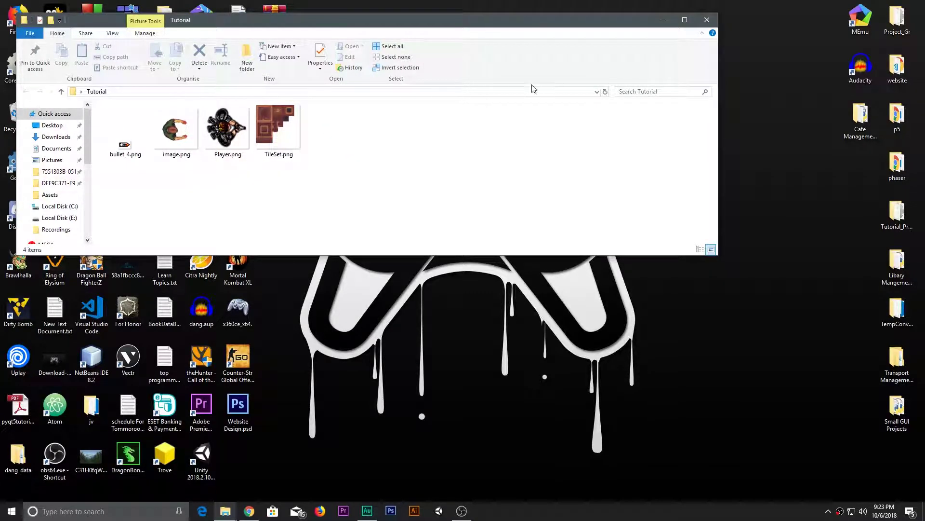
{"action": "left_click", "coordinate": [707, 20]}
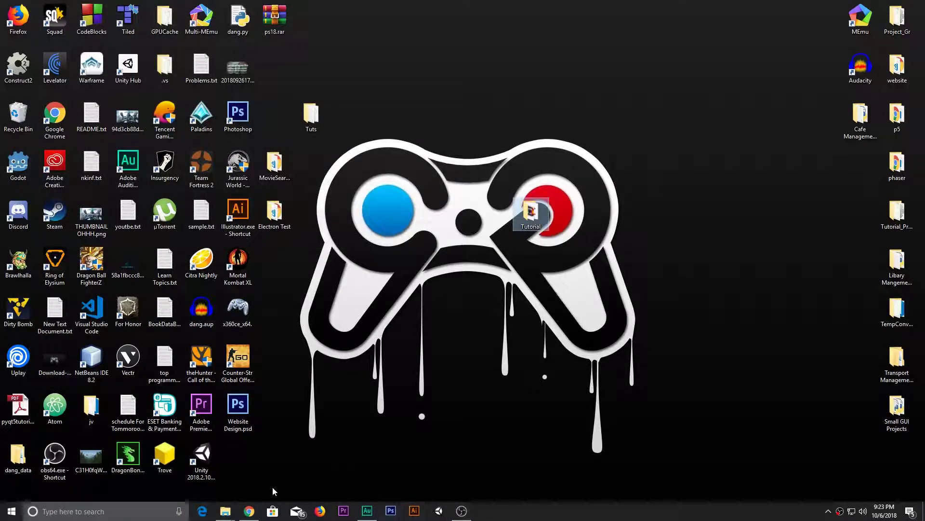
{"action": "left_click", "coordinate": [249, 510]}
Insert a new Tilemap object into the Game layout.
{"action": "right_click", "coordinate": [335, 231]}
{"action": "left_click", "coordinate": [337, 233]}
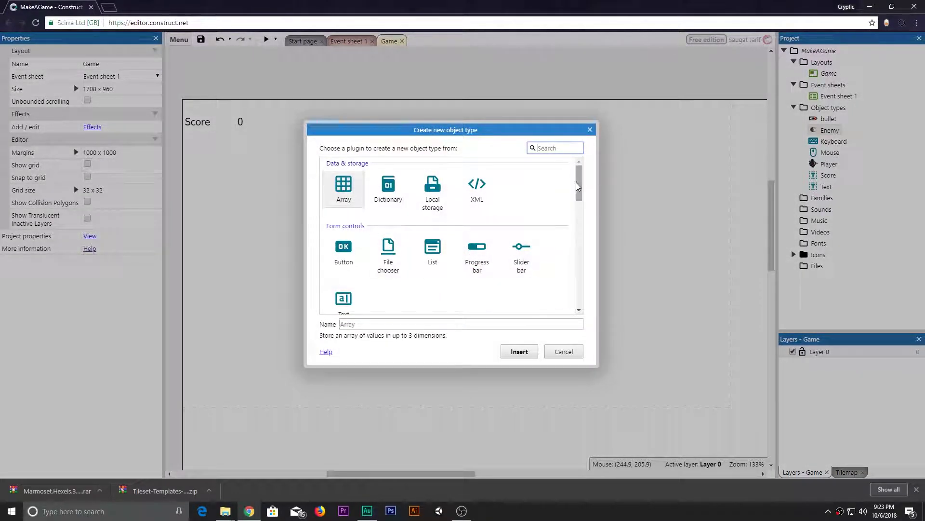
{"action": "left_click_drag", "start_coordinate": [578, 187], "coordinate": [579, 223]}
{"action": "left_click", "coordinate": [466, 246]}
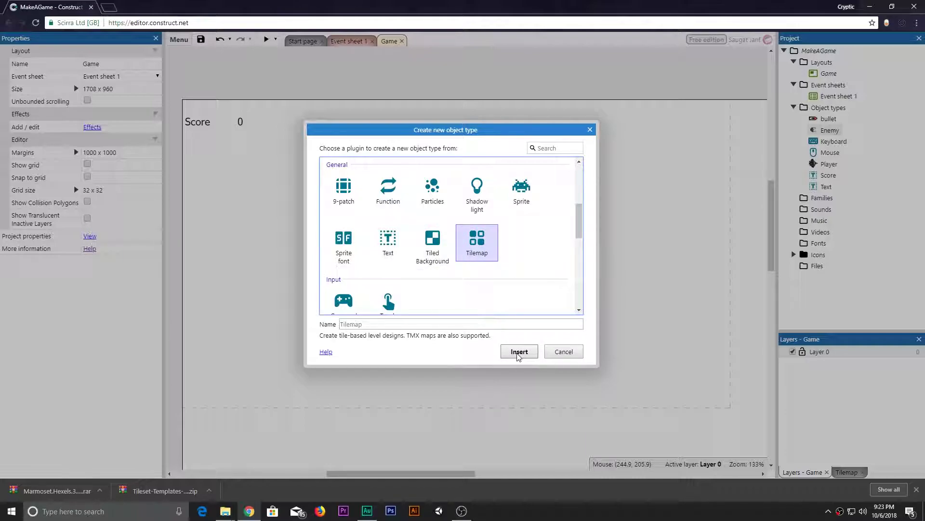
{"action": "left_click", "coordinate": [518, 351]}
{"action": "left_click", "coordinate": [410, 197]}
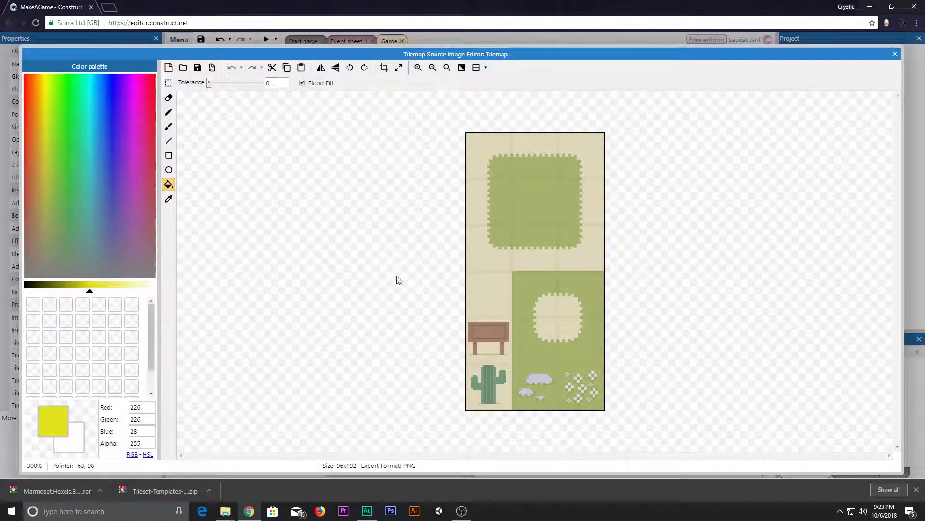
Load TileSet.png from the desktop's Tutorial folder as the tilemap's source image.
{"action": "left_click", "coordinate": [183, 68]}
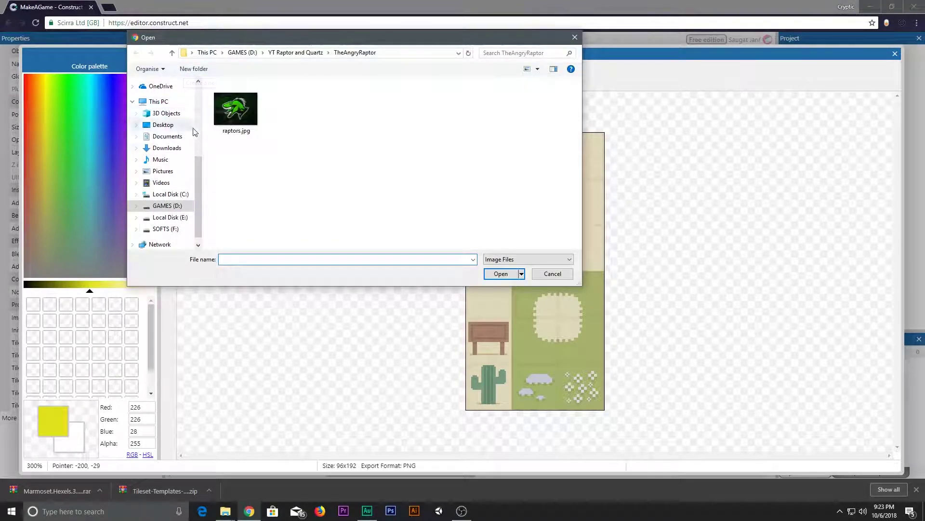
{"action": "left_click", "coordinate": [169, 127]}
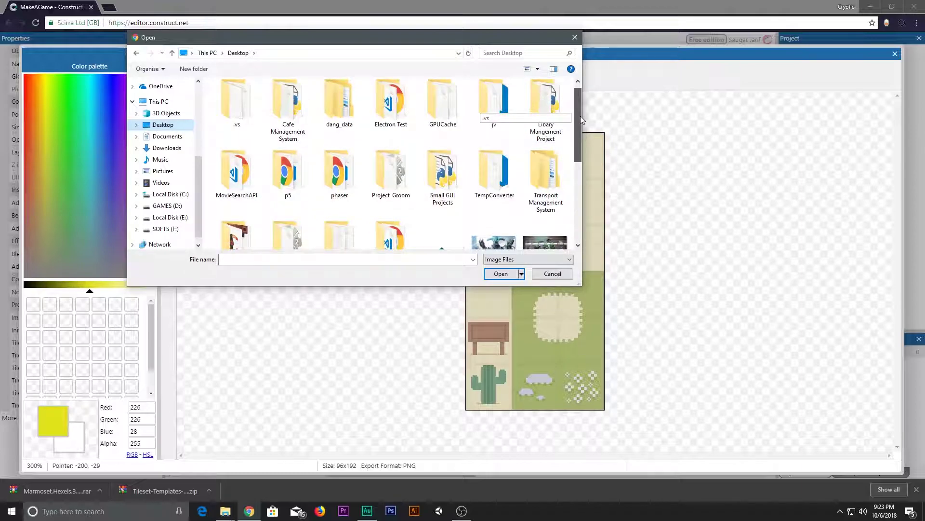
{"action": "left_click_drag", "start_coordinate": [582, 120], "coordinate": [582, 139]}
{"action": "double_click", "coordinate": [237, 196]}
{"action": "left_click", "coordinate": [385, 134]}
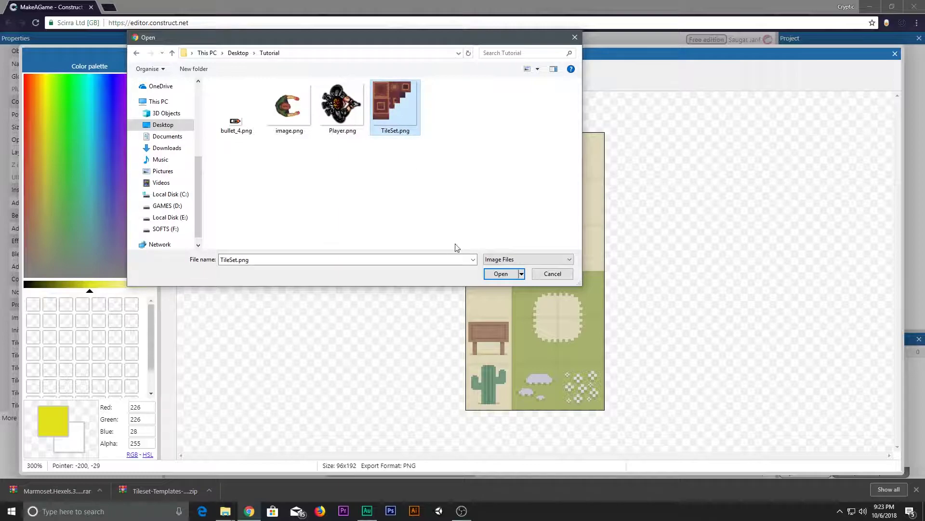
{"action": "left_click", "coordinate": [501, 273]}
Inspect the loaded tileset with the grid overlay turned on, and close the image editor.
{"action": "scroll", "coordinate": [474, 275], "scroll_direction": "down", "scroll_amount": 5}
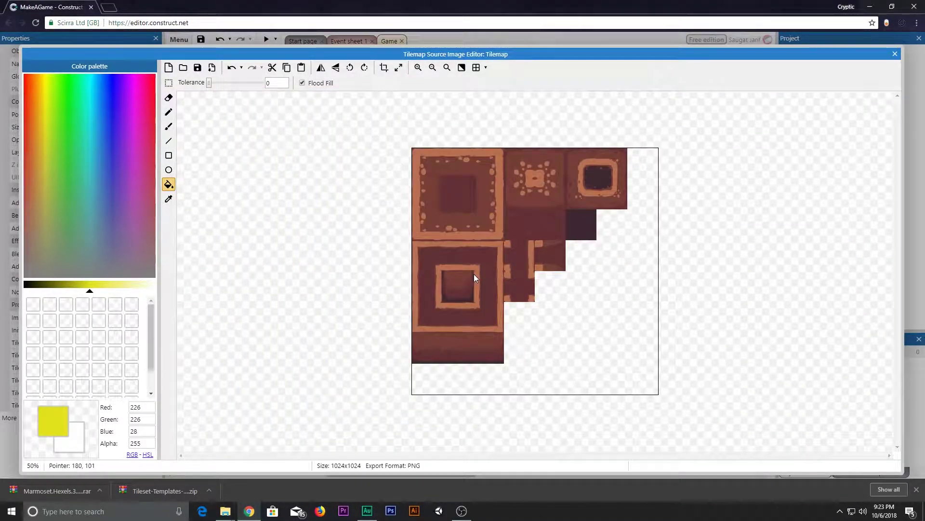
{"action": "scroll", "coordinate": [473, 274], "scroll_direction": "up", "scroll_amount": 2}
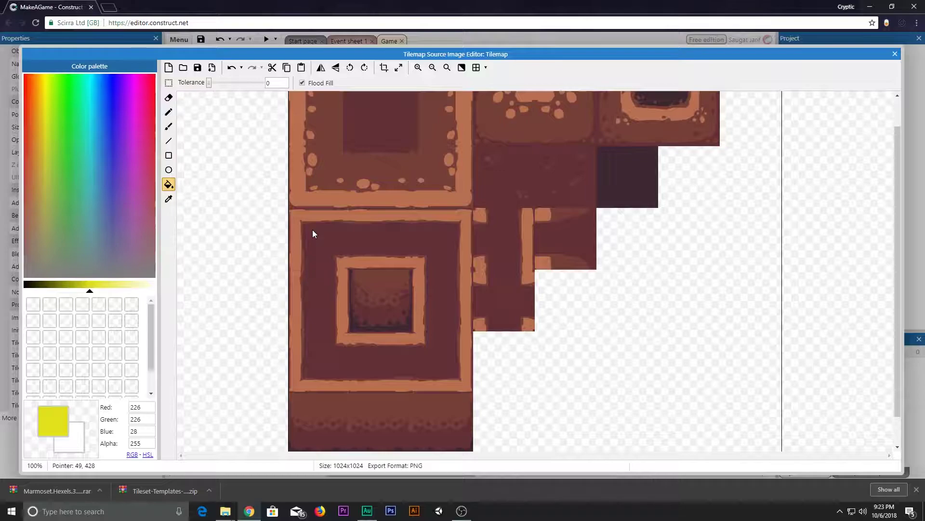
{"action": "scroll", "coordinate": [357, 224], "scroll_direction": "up", "scroll_amount": 2}
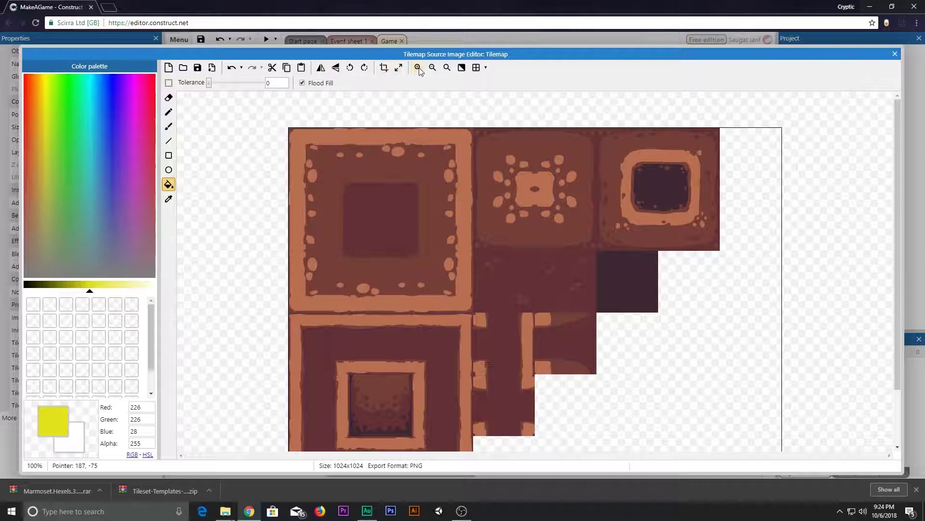
{"action": "left_click", "coordinate": [477, 69]}
{"action": "left_click", "coordinate": [488, 86]}
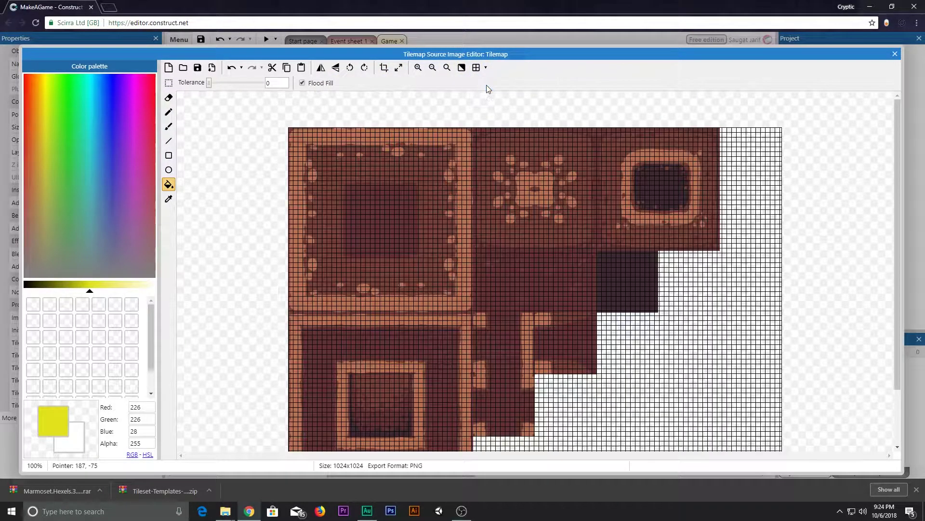
{"action": "scroll", "coordinate": [678, 306], "scroll_direction": "down", "scroll_amount": 3}
{"action": "scroll", "coordinate": [679, 306], "scroll_direction": "up", "scroll_amount": 3}
{"action": "mouse_move", "coordinate": [209, 83]}
{"action": "left_mouse_down"}
{"action": "mouse_move", "coordinate": [239, 87]}
{"action": "mouse_move", "coordinate": [208, 86]}
{"action": "left_mouse_up"}
{"action": "left_click", "coordinate": [895, 53]}
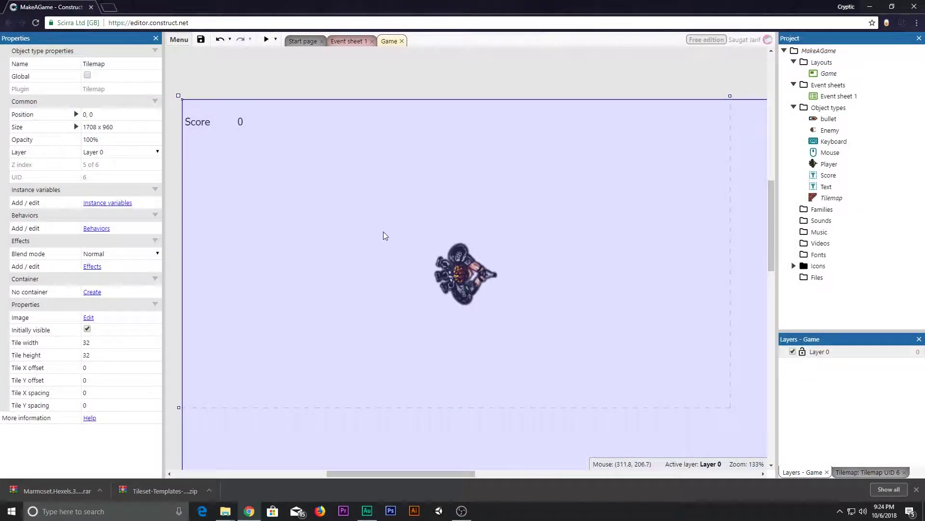
{"action": "middle_click_drag", "start_coordinate": [383, 231], "coordinate": [344, 201]}
{"action": "scroll", "coordinate": [343, 201], "scroll_direction": "down", "scroll_amount": 4, "text": "ctrl"}
{"action": "left_click", "coordinate": [440, 100]}
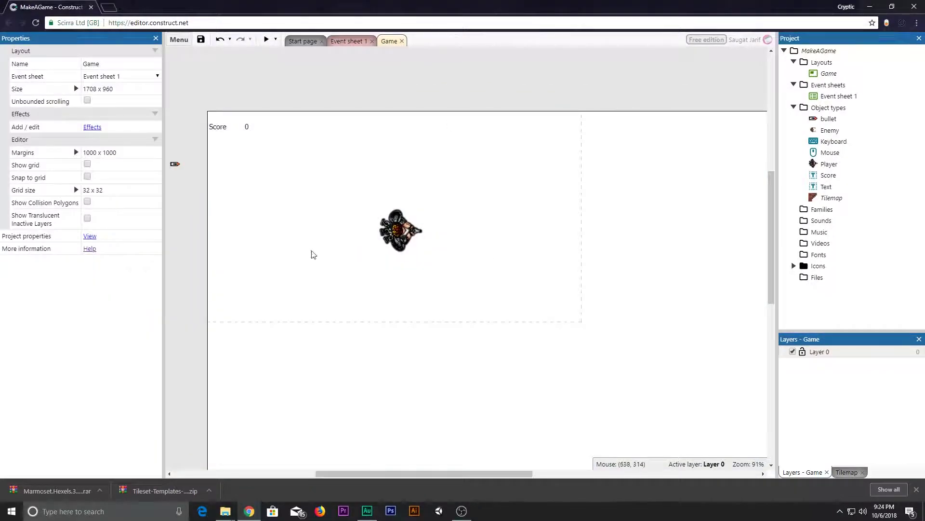
{"action": "middle_click_drag", "start_coordinate": [385, 277], "coordinate": [315, 246]}
{"action": "middle_click_drag", "start_coordinate": [461, 232], "coordinate": [536, 273]}
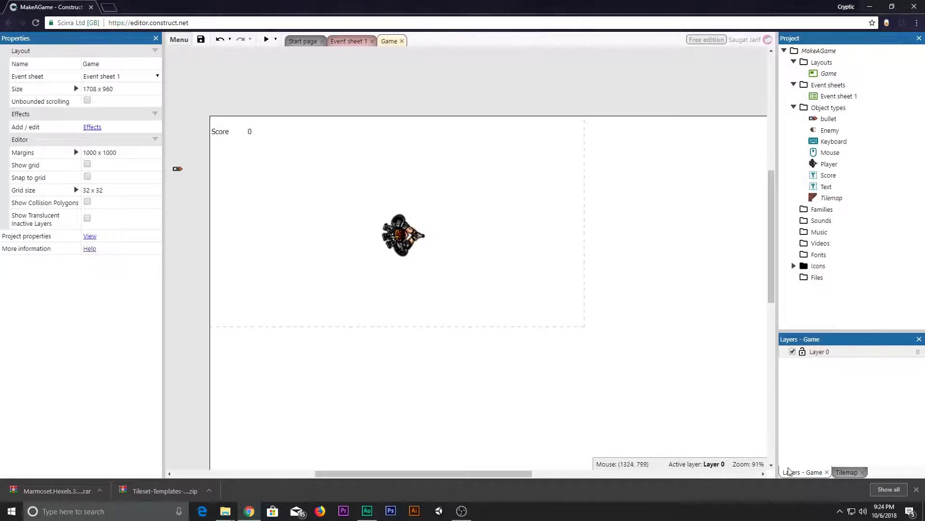
Display the Tilemap object's tile palette and enlarge it in both directions to show more of the tileset.
{"action": "left_click", "coordinate": [845, 473]}
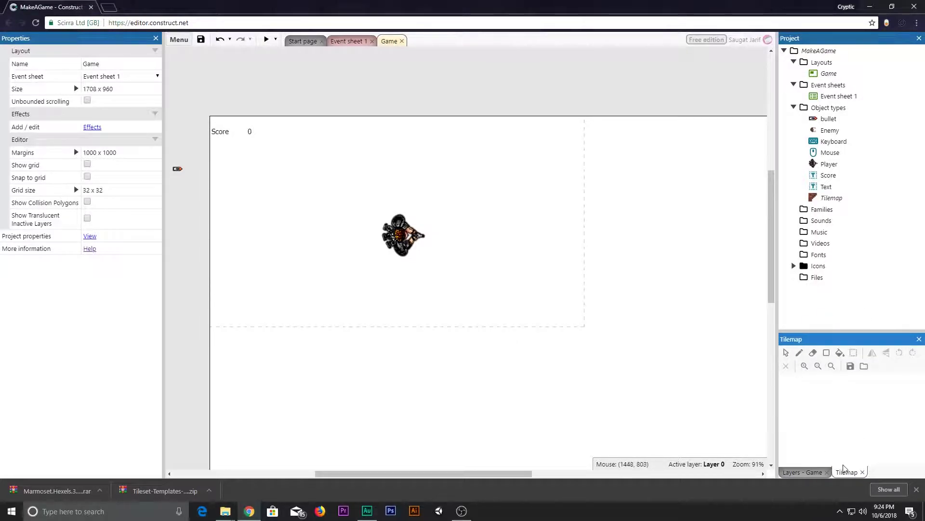
{"action": "left_click_drag", "start_coordinate": [827, 332], "coordinate": [827, 270]}
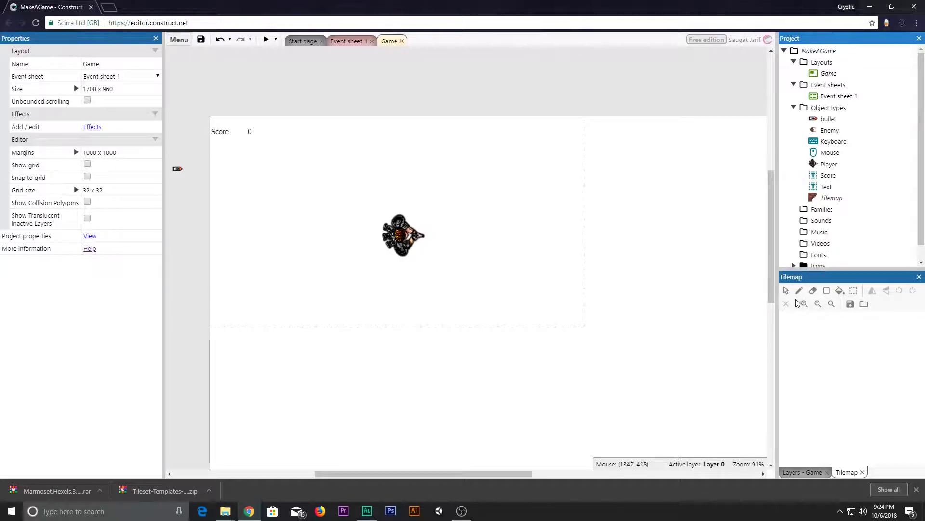
{"action": "left_click", "coordinate": [828, 198]}
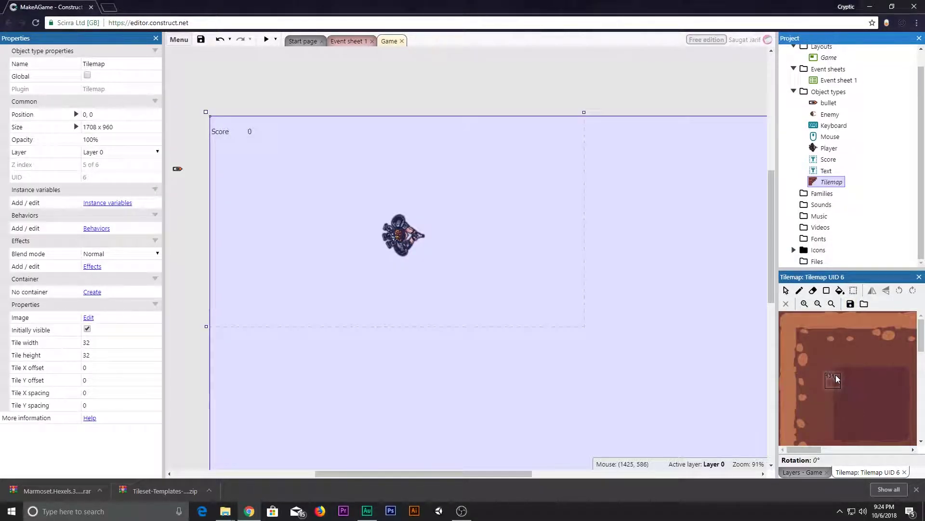
{"action": "left_click_drag", "start_coordinate": [797, 450], "coordinate": [806, 446]}
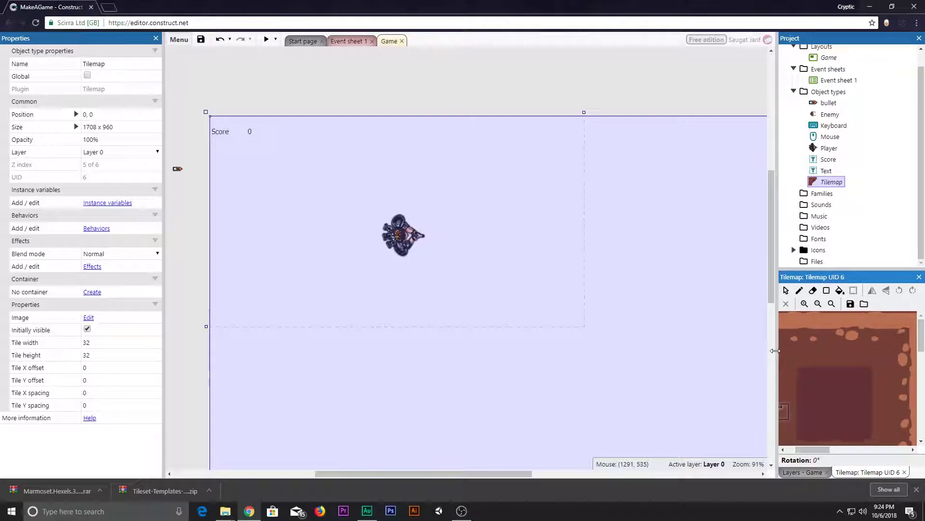
{"action": "left_click_drag", "start_coordinate": [775, 356], "coordinate": [630, 356]}
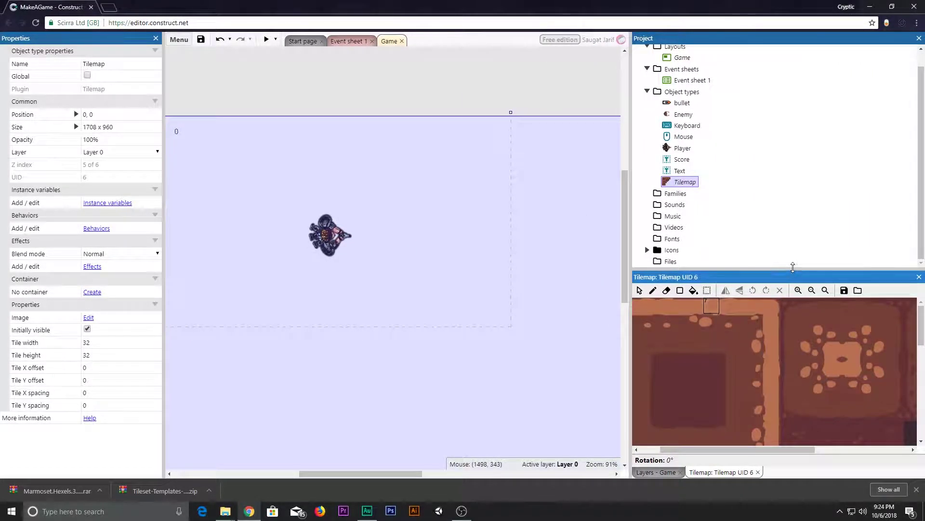
{"action": "left_click_drag", "start_coordinate": [793, 268], "coordinate": [779, 145]}
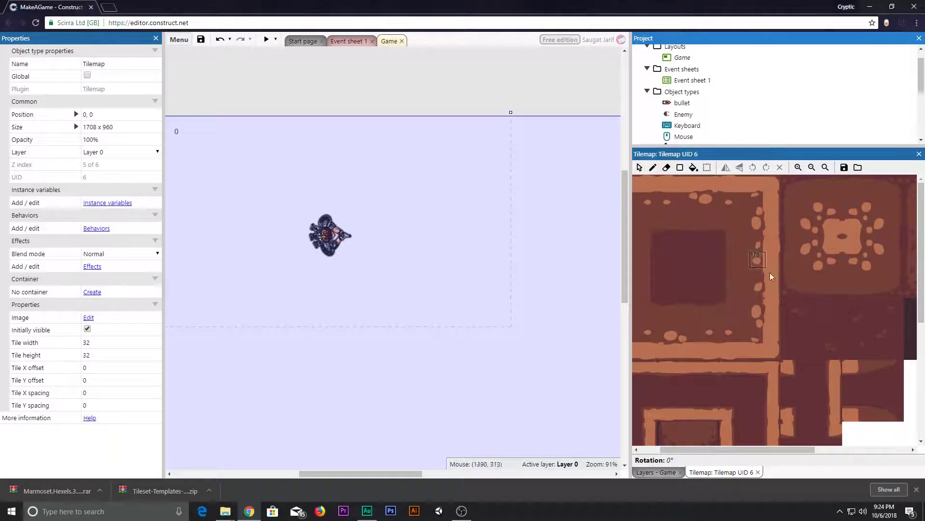
{"action": "left_click_drag", "start_coordinate": [797, 447], "coordinate": [750, 445]}
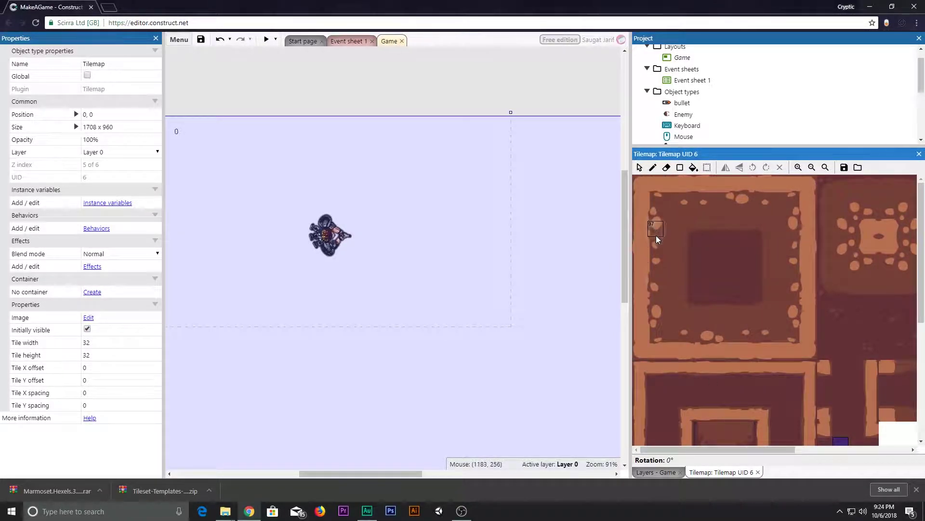
Select the stone ornament tiles beside the large framed square and activate the tile-drawing pencil.
{"action": "left_click_drag", "start_coordinate": [645, 181], "coordinate": [675, 228]}
{"action": "left_click", "coordinate": [702, 244]}
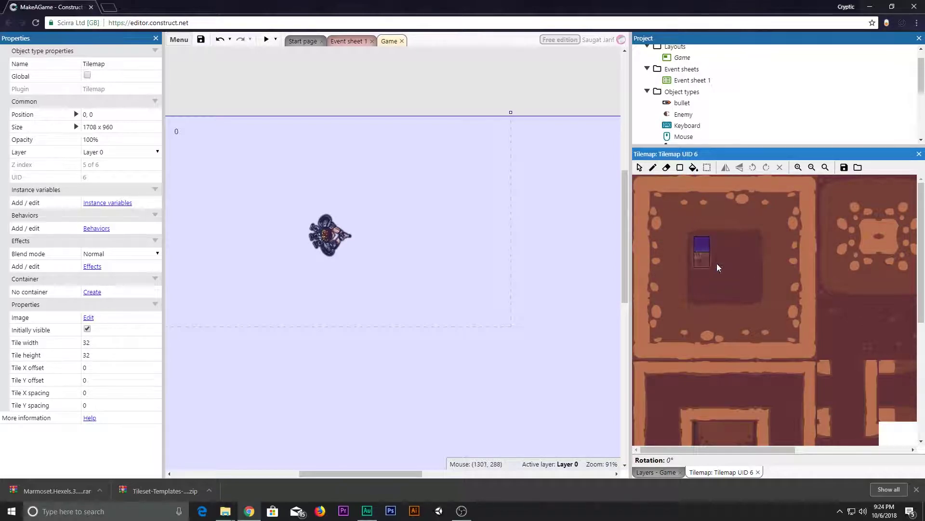
{"action": "middle_click_drag", "start_coordinate": [863, 331], "coordinate": [748, 342]}
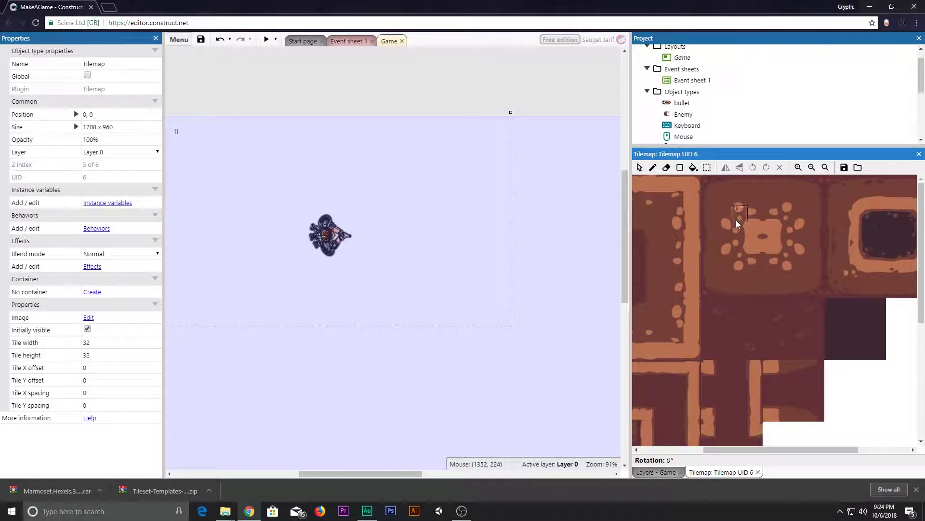
{"action": "left_click_drag", "start_coordinate": [731, 200], "coordinate": [794, 267]}
{"action": "middle_click_drag", "start_coordinate": [322, 192], "coordinate": [429, 204]}
{"action": "left_click", "coordinate": [653, 168]}
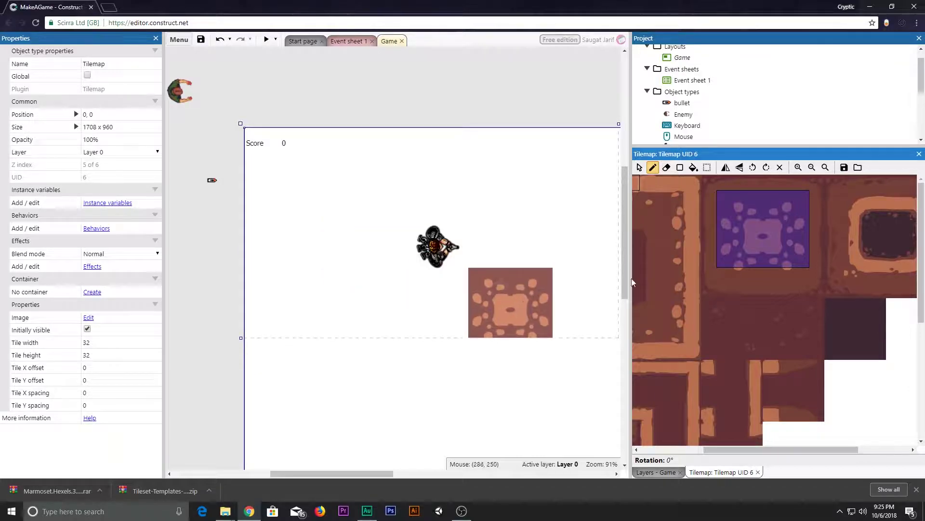
Select the entire ornament square in the tileset and paint it once in the layout's upper-left corner, undoing a smeared first stroke.
{"action": "left_click_drag", "start_coordinate": [708, 185], "coordinate": [818, 291]}
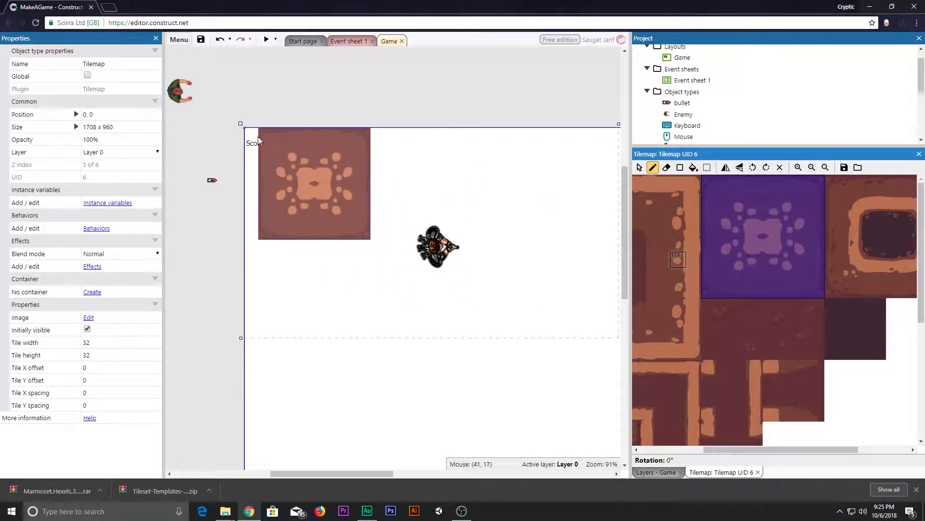
{"action": "left_click_drag", "start_coordinate": [252, 137], "coordinate": [341, 136]}
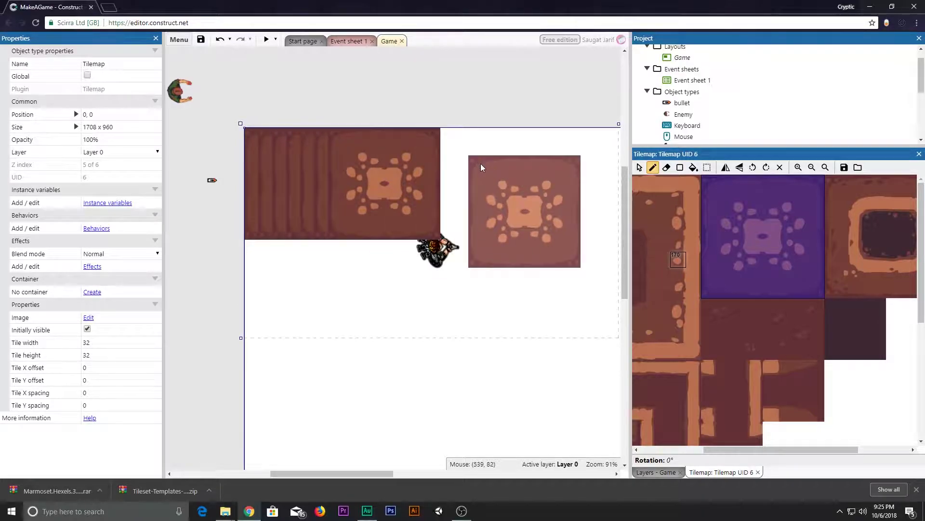
{"action": "key", "text": "ctrl+z"}
{"action": "left_click", "coordinate": [253, 132]}
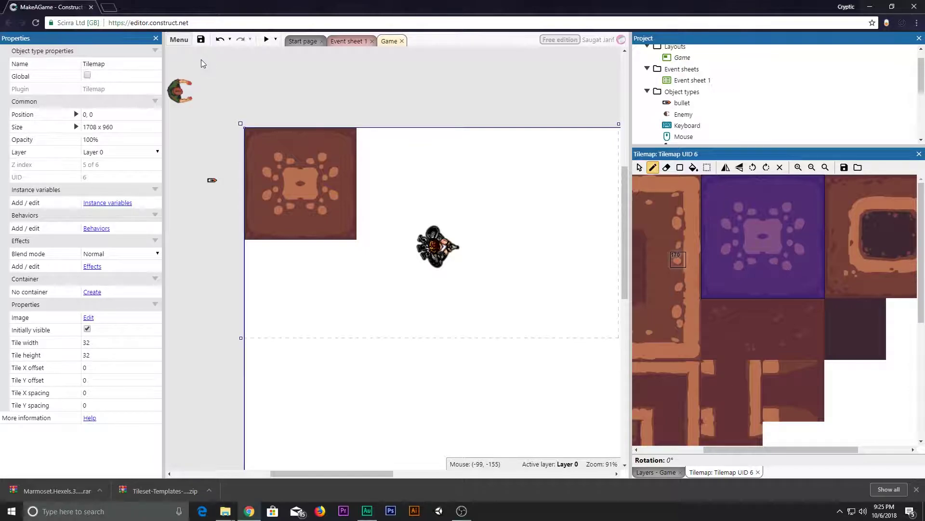
Set the tilemap's tile width and tile height to 64.
{"action": "left_click", "coordinate": [111, 339]}
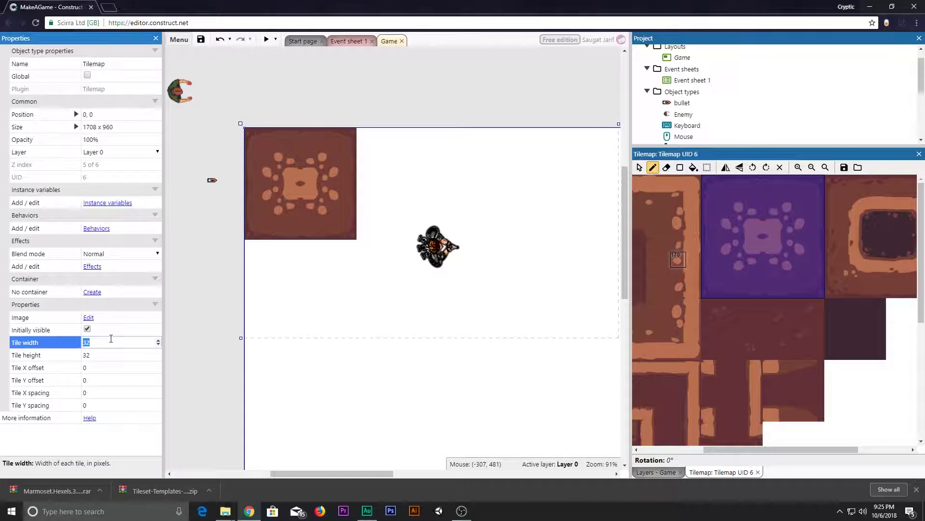
{"action": "type", "text": "64"}
{"action": "left_click", "coordinate": [113, 354]}
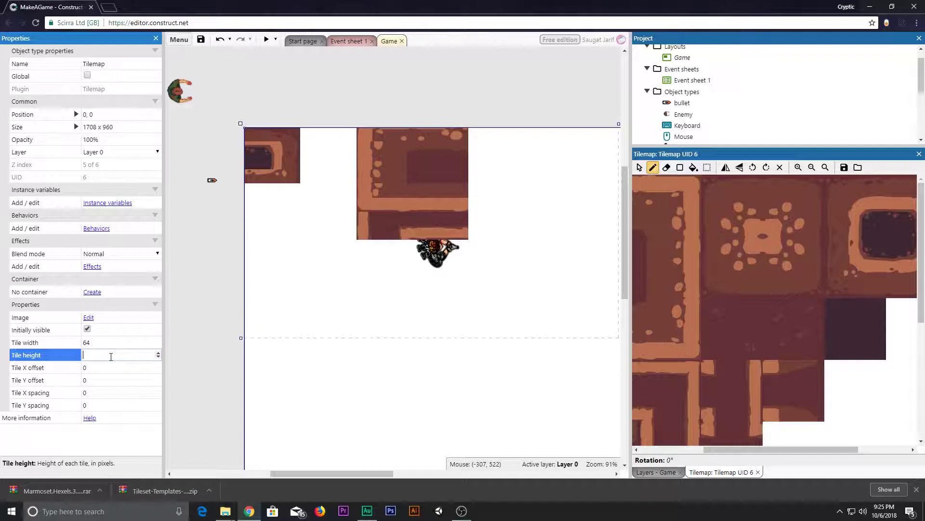
{"action": "key", "text": "Tab"}
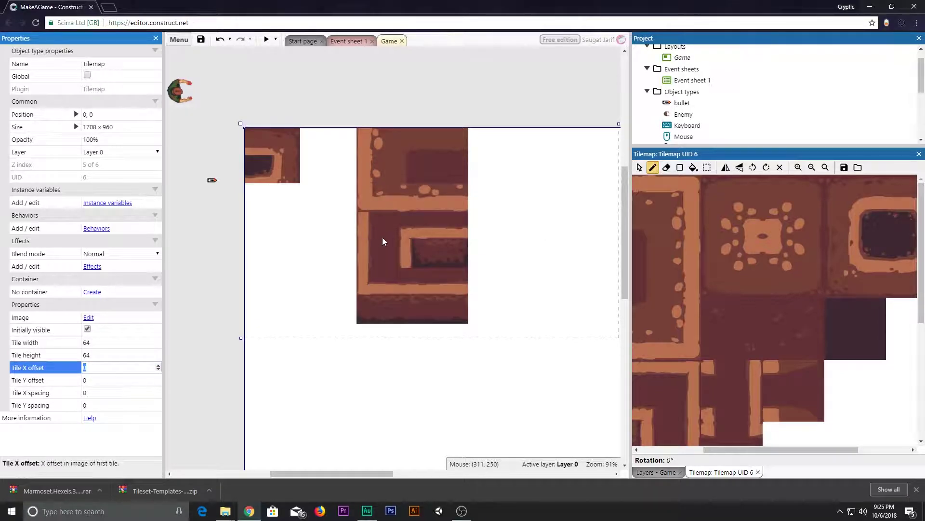
Undo the tilemap's tile height and tile width changes and the painted ornament tiles.
{"action": "left_click", "coordinate": [721, 195]}
{"action": "key", "text": "ctrl+z"}
{"action": "key", "text": "ctrl+z"}
{"action": "key", "text": "ctrl+z"}
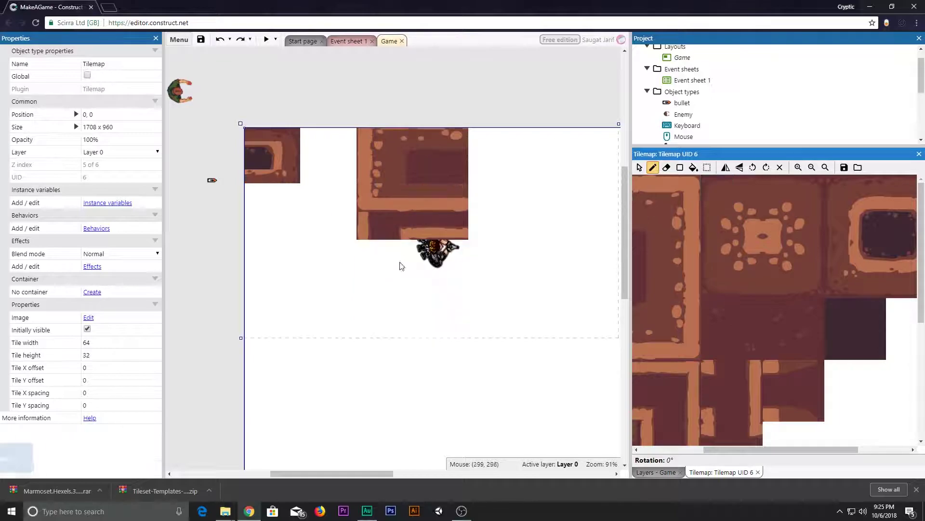
Set the cleared tilemap's tile width and tile height both to 64.
{"action": "left_click", "coordinate": [109, 339]}
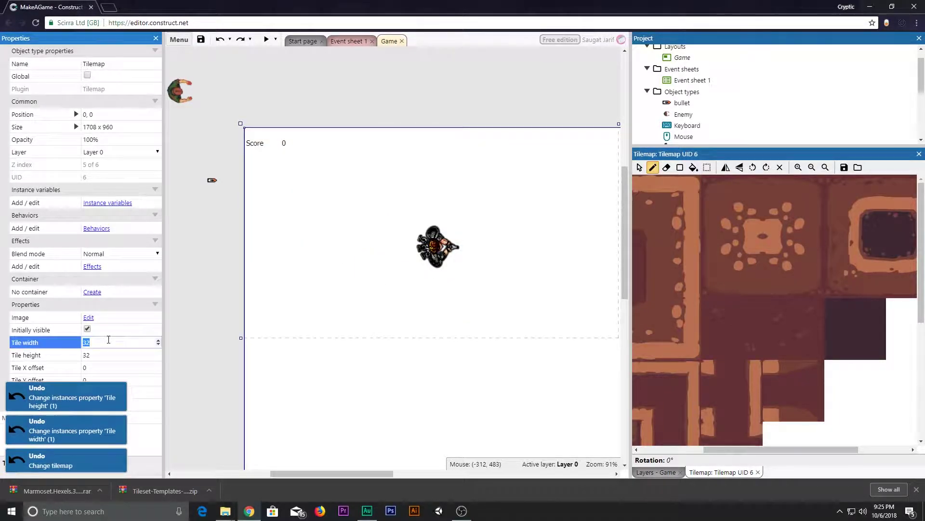
{"action": "type", "text": "64"}
{"action": "key", "text": "Tab"}
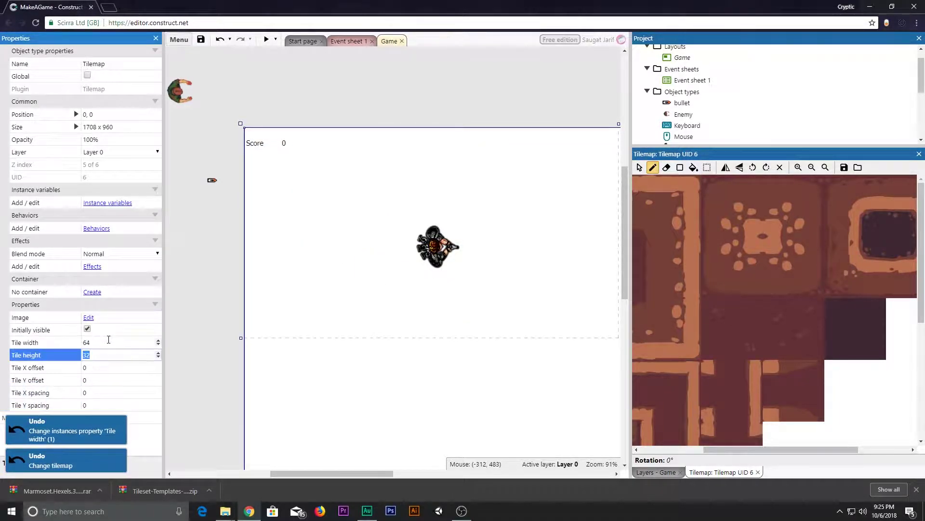
{"action": "key", "text": "Tab"}
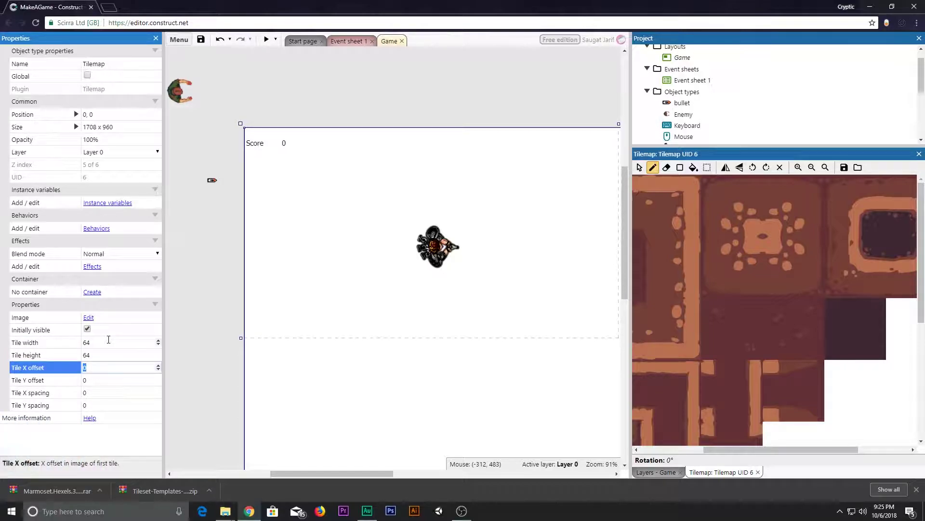
Try painting a row of plain dark tiles from the framed square's centre along the layout's upper edge, and undo it.
{"action": "left_click", "coordinate": [734, 224]}
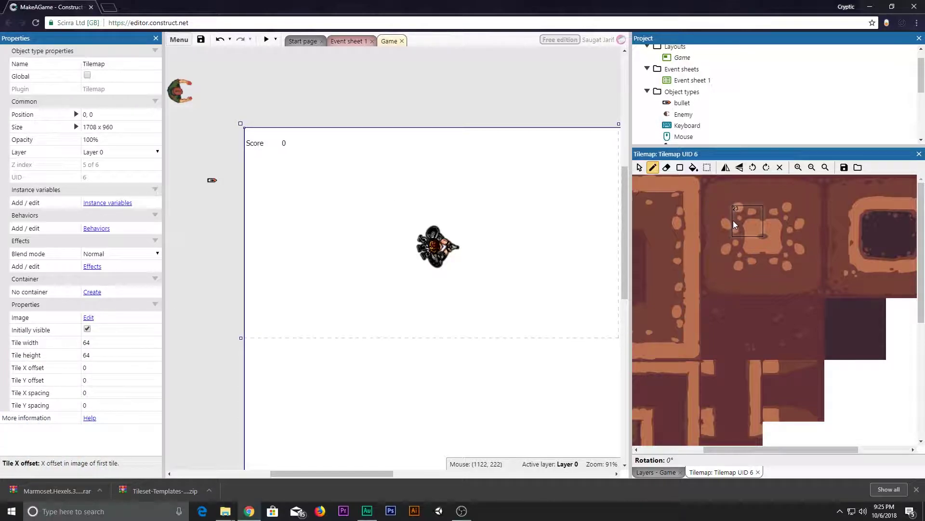
{"action": "left_click", "coordinate": [710, 194]}
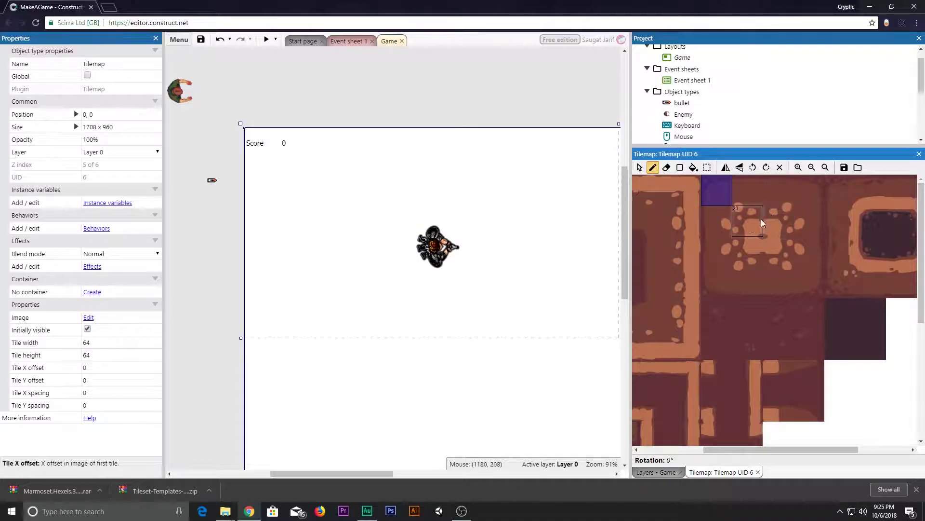
{"action": "scroll", "coordinate": [723, 212], "scroll_direction": "left", "scroll_amount": 3}
{"action": "left_click", "coordinate": [649, 193]}
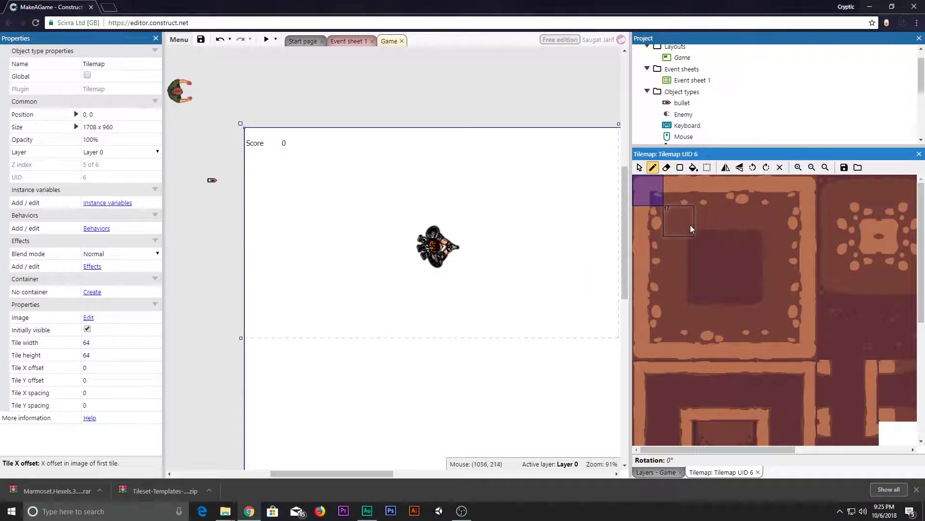
{"action": "left_click", "coordinate": [719, 256]}
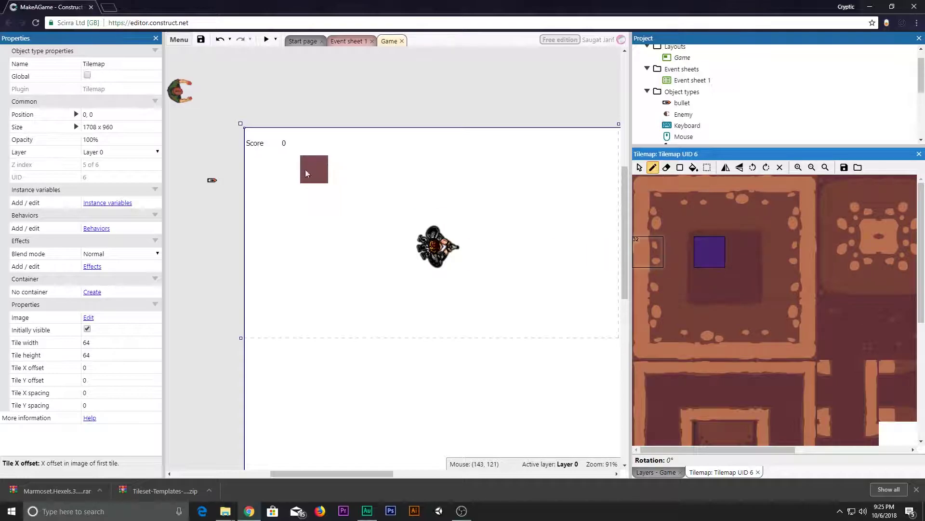
{"action": "left_click_drag", "start_coordinate": [256, 146], "coordinate": [438, 151]}
{"action": "key", "text": "ctrl+z"}
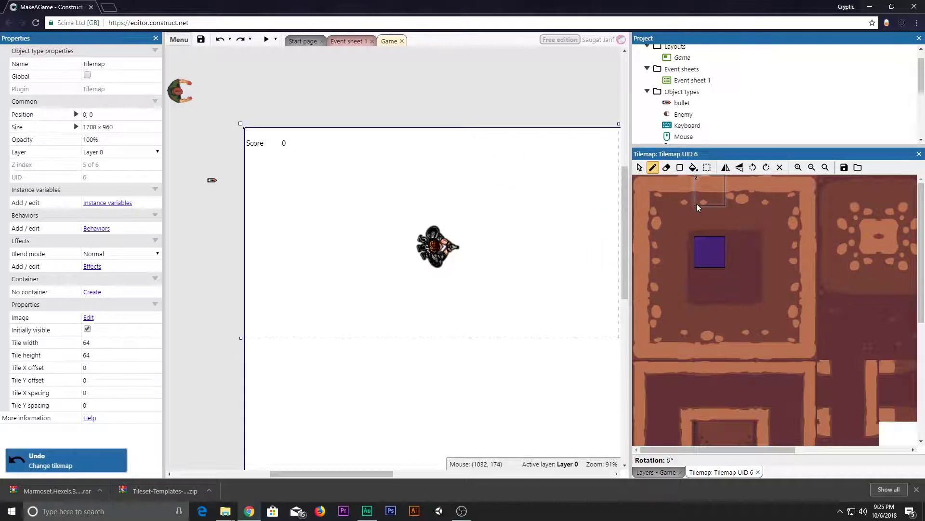
Show the layout's layers, widen the layout view slightly, and add a layer at the top named Game.
{"action": "left_click_drag", "start_coordinate": [922, 69], "coordinate": [703, 127]}
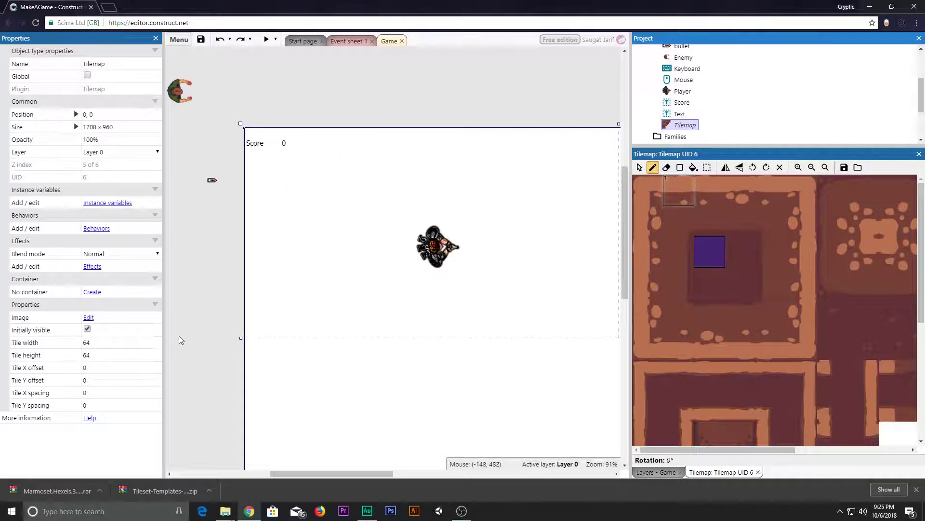
{"action": "left_click", "coordinate": [132, 151]}
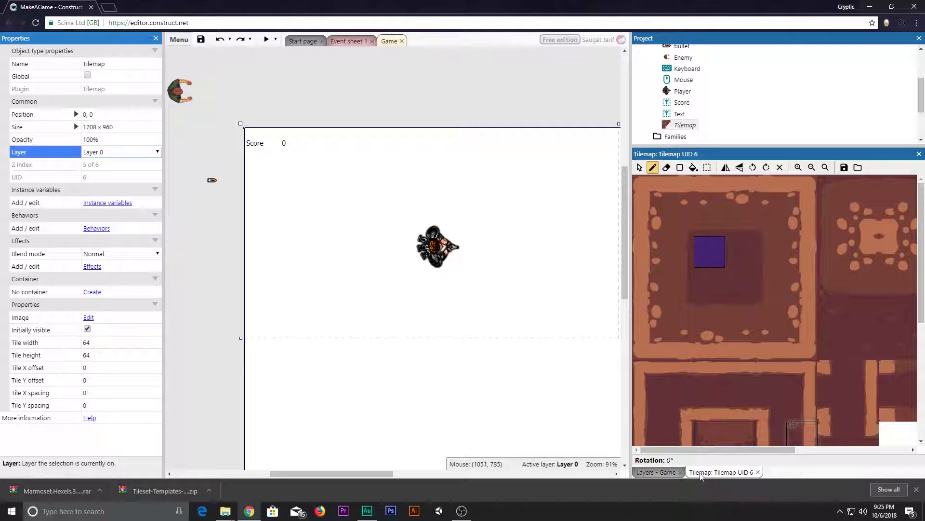
{"action": "left_click", "coordinate": [674, 472]}
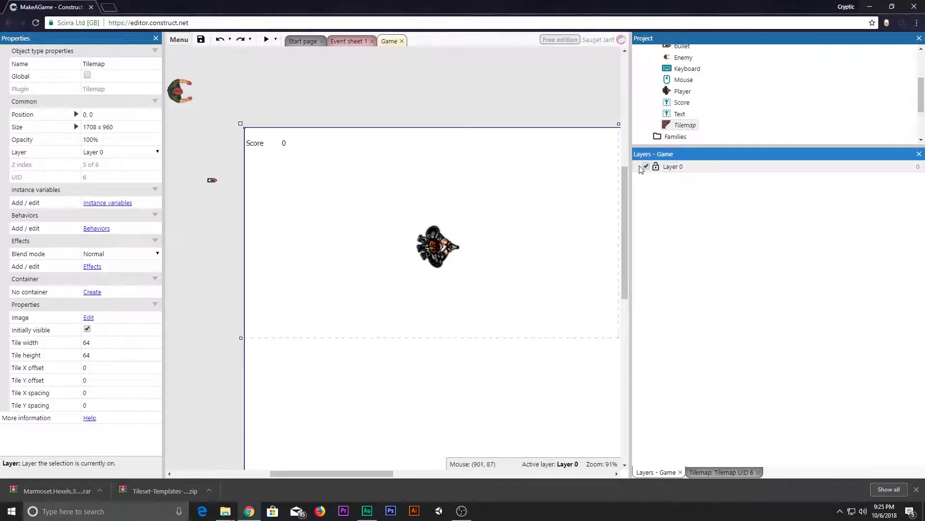
{"action": "left_click_drag", "start_coordinate": [630, 170], "coordinate": [645, 170]}
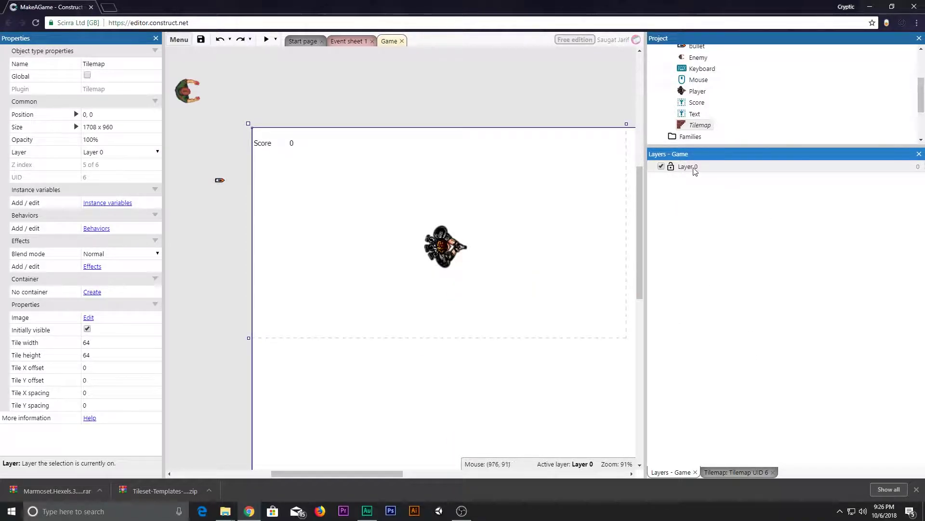
{"action": "left_click", "coordinate": [690, 265]}
{"action": "right_click", "coordinate": [692, 268]}
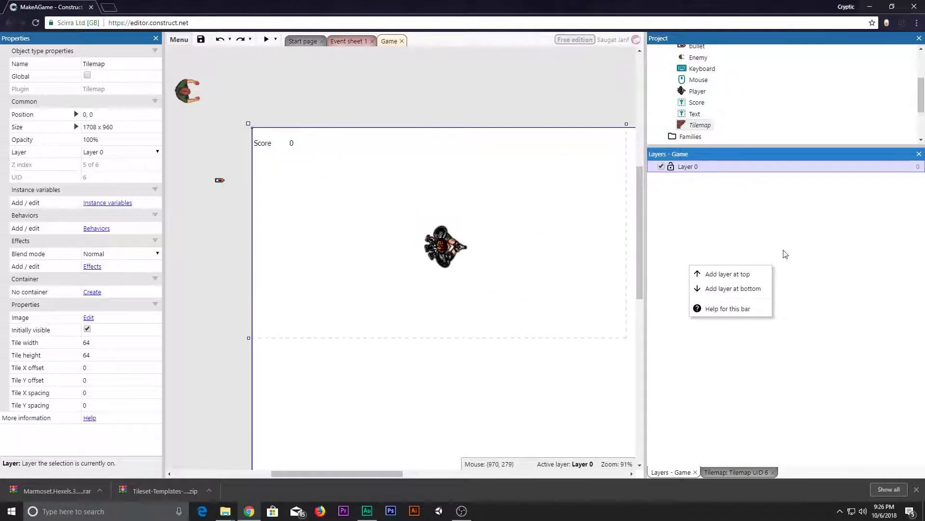
{"action": "left_click", "coordinate": [735, 276]}
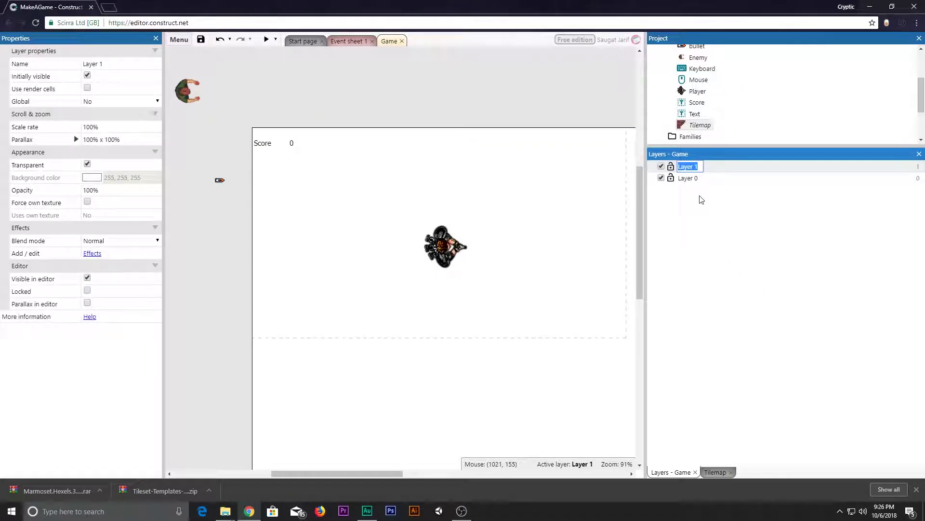
{"action": "key", "text": "BackSpace"}
{"action": "type", "text": "Game"}
{"action": "key", "text": "Return"}
Rename Layer 0 as Background.
{"action": "right_click", "coordinate": [702, 176]}
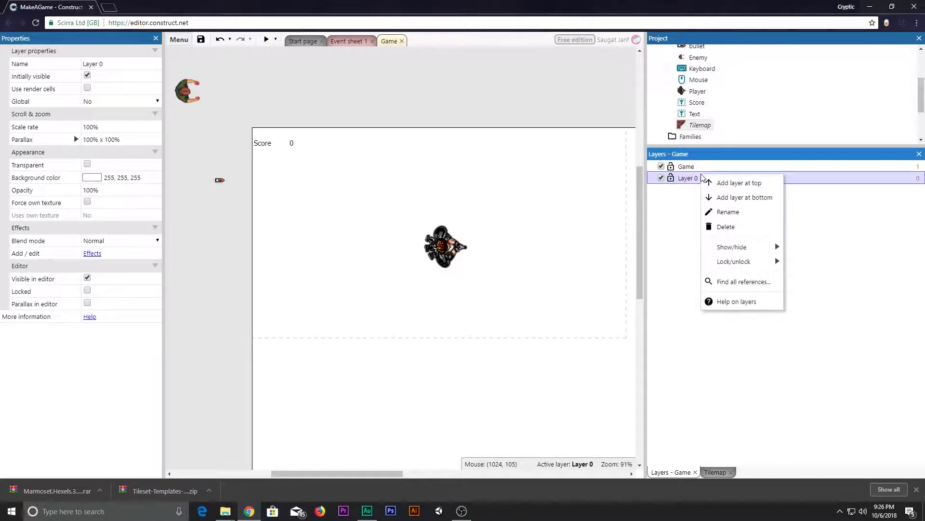
{"action": "left_click", "coordinate": [725, 212]}
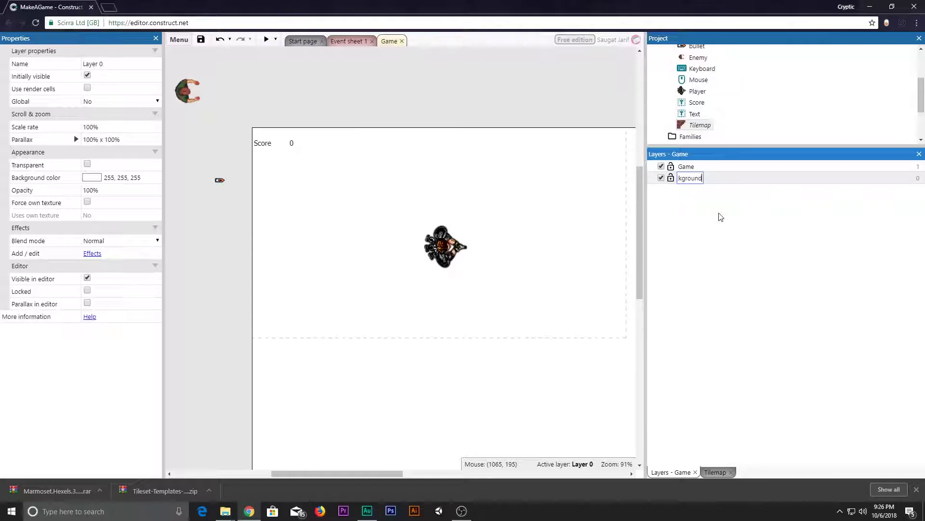
{"action": "type", "text": "Background"}
{"action": "key", "text": "Return"}
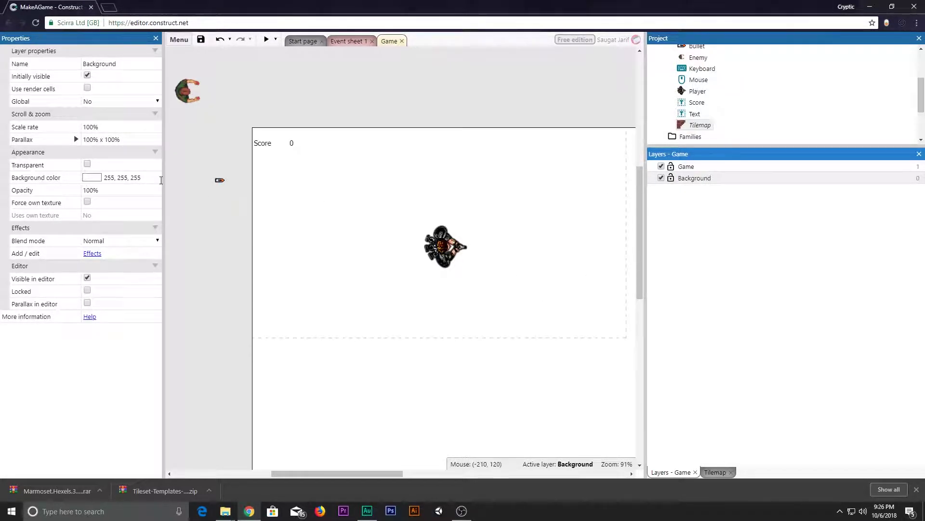
Select the Tilemap object in the project and choose Background as its layer.
{"action": "middle_click_drag", "start_coordinate": [549, 253], "coordinate": [501, 239]}
{"action": "left_click", "coordinate": [695, 128]}
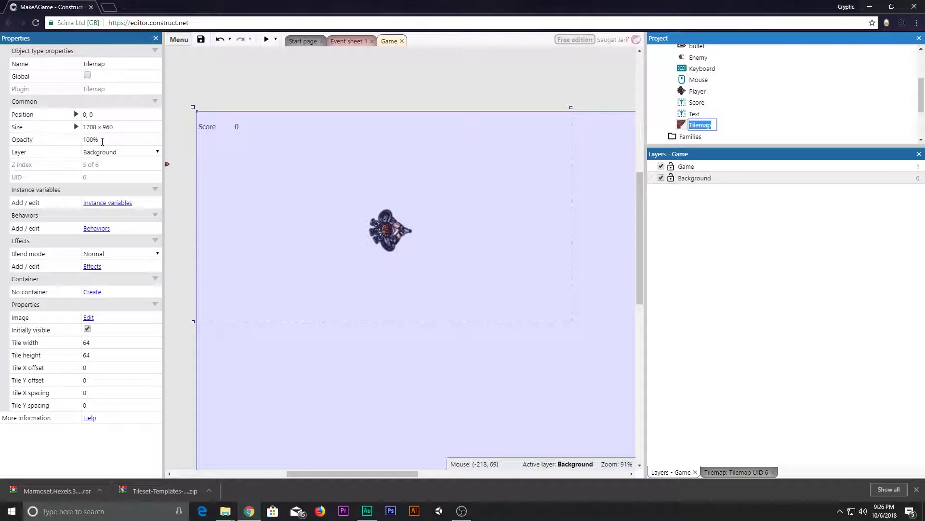
{"action": "left_click", "coordinate": [135, 152]}
{"action": "left_click", "coordinate": [139, 171]}
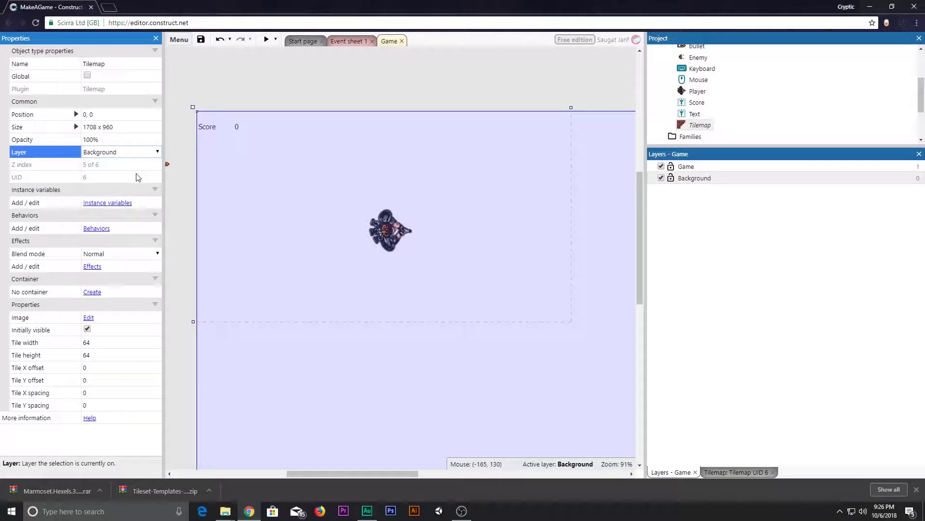
{"action": "left_click", "coordinate": [520, 179]}
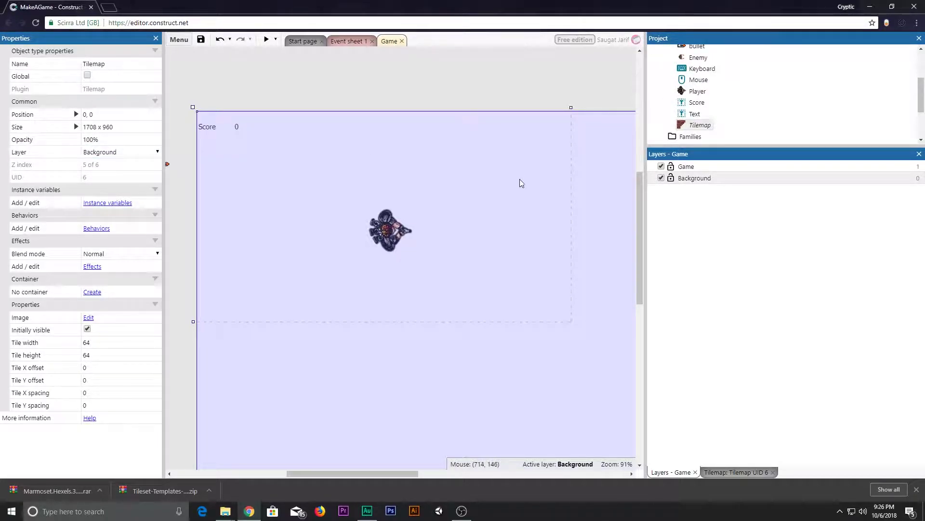
Pick a plain dark tile from the framed square's centre and paint a test stroke over the player, undoing it.
{"action": "left_click", "coordinate": [733, 471]}
{"action": "left_click", "coordinate": [752, 255]}
{"action": "left_click", "coordinate": [668, 167]}
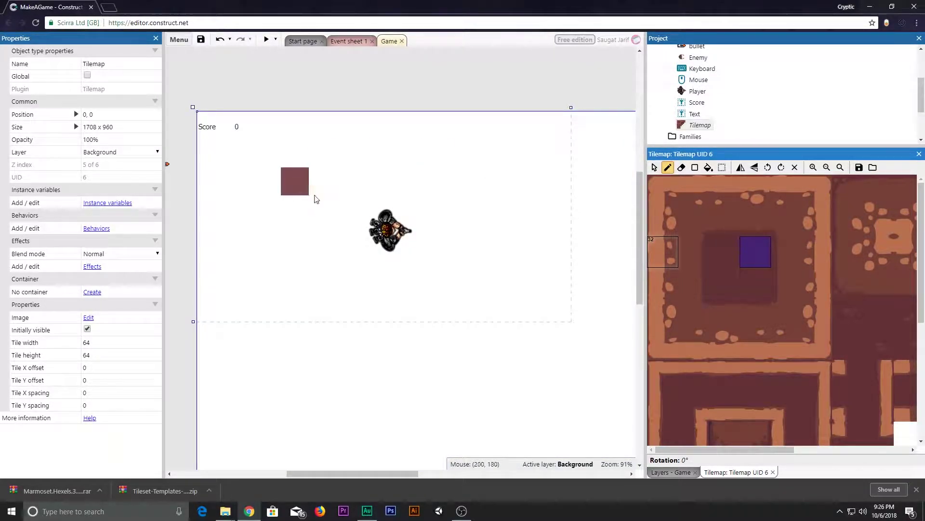
{"action": "left_click_drag", "start_coordinate": [343, 208], "coordinate": [399, 241]}
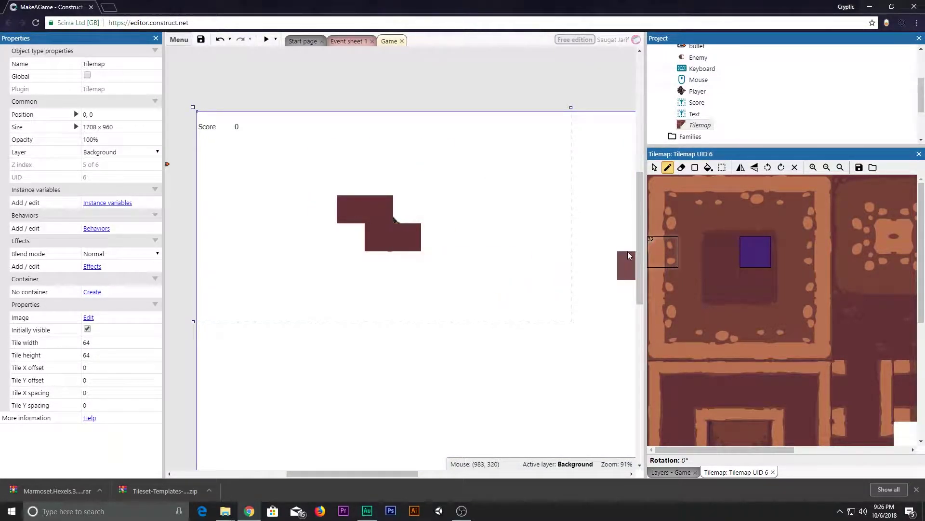
{"action": "key", "text": "ctrl+z"}
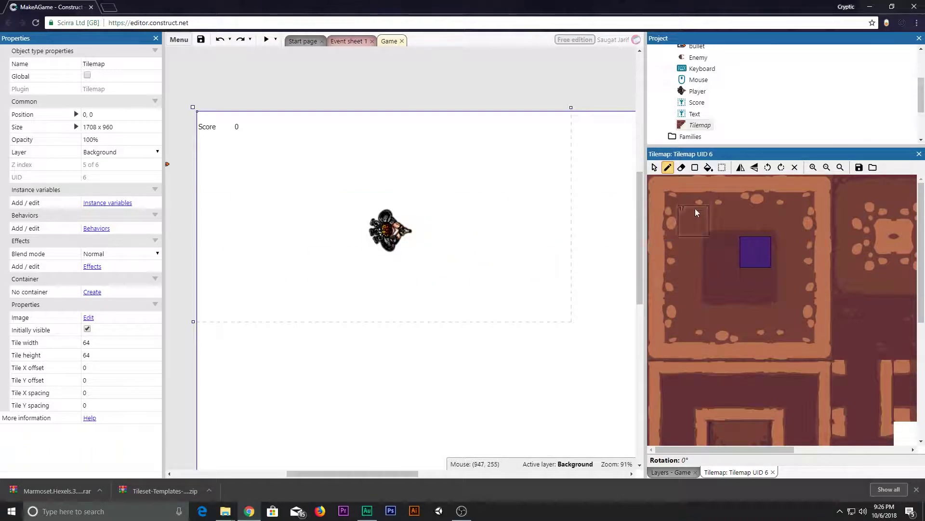
Leave tile drawing, select the Player sprite in the layout and move it to the Game layer.
{"action": "left_click", "coordinate": [655, 168]}
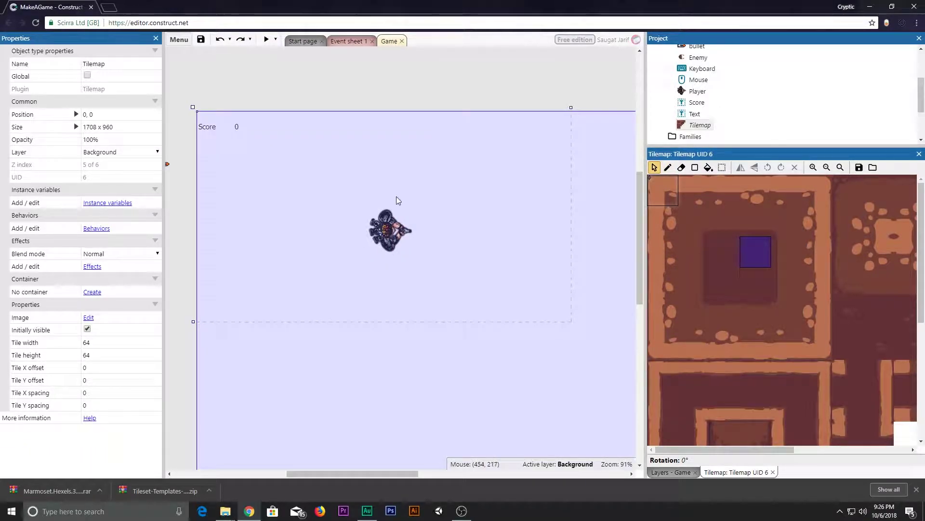
{"action": "left_click", "coordinate": [435, 92]}
{"action": "left_click", "coordinate": [386, 241]}
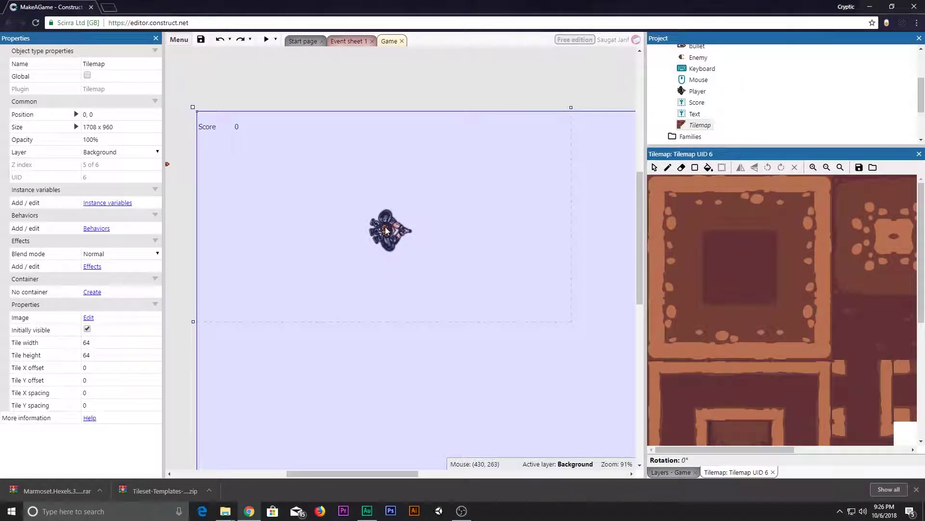
{"action": "left_click", "coordinate": [384, 212]}
{"action": "scroll", "coordinate": [383, 204], "scroll_direction": "up", "scroll_amount": 2, "text": "ctrl"}
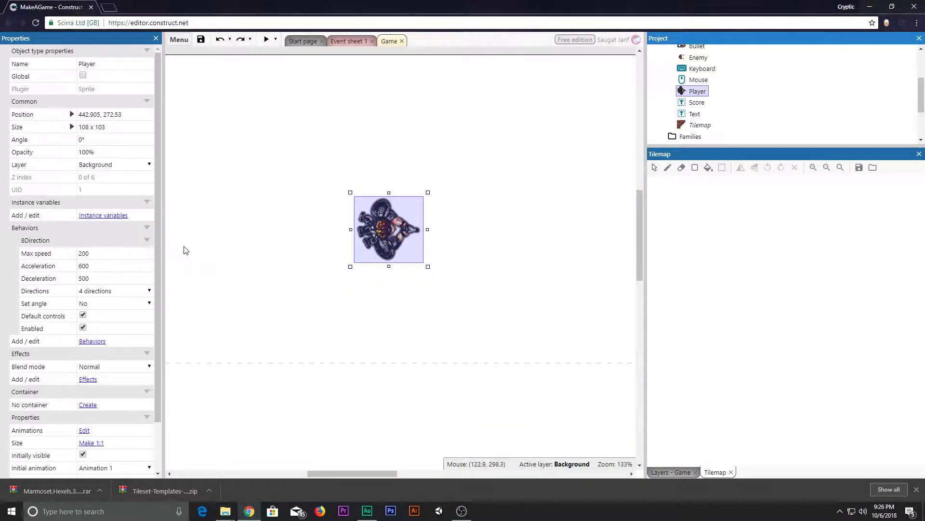
{"action": "left_click", "coordinate": [118, 165]}
{"action": "left_click", "coordinate": [102, 177]}
Select the tilemap again and paint a patch of plain dark tiles behind and around the player.
{"action": "left_click", "coordinate": [462, 240]}
{"action": "scroll", "coordinate": [445, 250], "scroll_direction": "down", "scroll_amount": 2, "text": "ctrl"}
{"action": "scroll", "coordinate": [445, 250], "scroll_direction": "down", "scroll_amount": 1, "text": "ctrl"}
{"action": "left_click", "coordinate": [668, 167]}
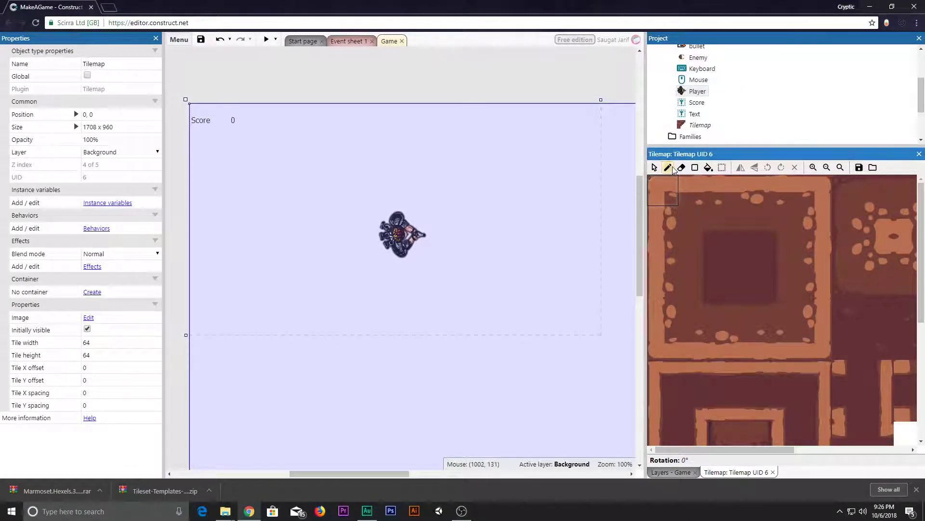
{"action": "mouse_move", "coordinate": [420, 245]}
{"action": "left_mouse_down"}
{"action": "mouse_move", "coordinate": [414, 255]}
{"action": "mouse_move", "coordinate": [373, 213]}
{"action": "mouse_move", "coordinate": [439, 228]}
{"action": "mouse_move", "coordinate": [433, 248]}
{"action": "left_mouse_up"}
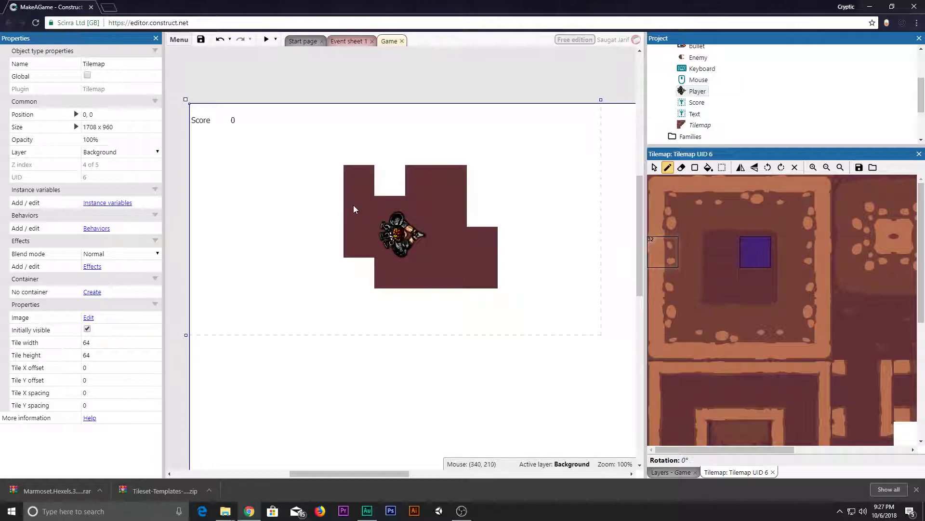
{"action": "scroll", "coordinate": [468, 233], "scroll_direction": "down", "scroll_amount": 4, "text": "ctrl"}
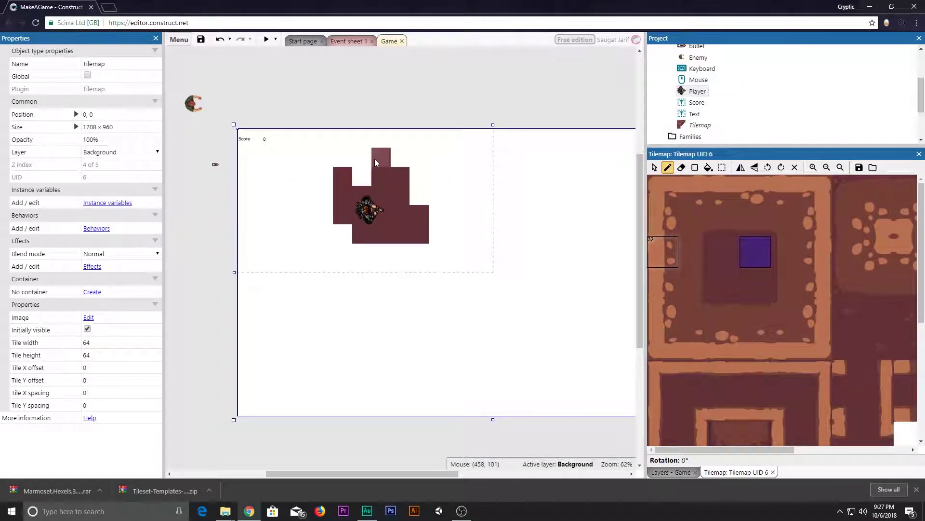
{"action": "middle_click_drag", "start_coordinate": [336, 190], "coordinate": [348, 209]}
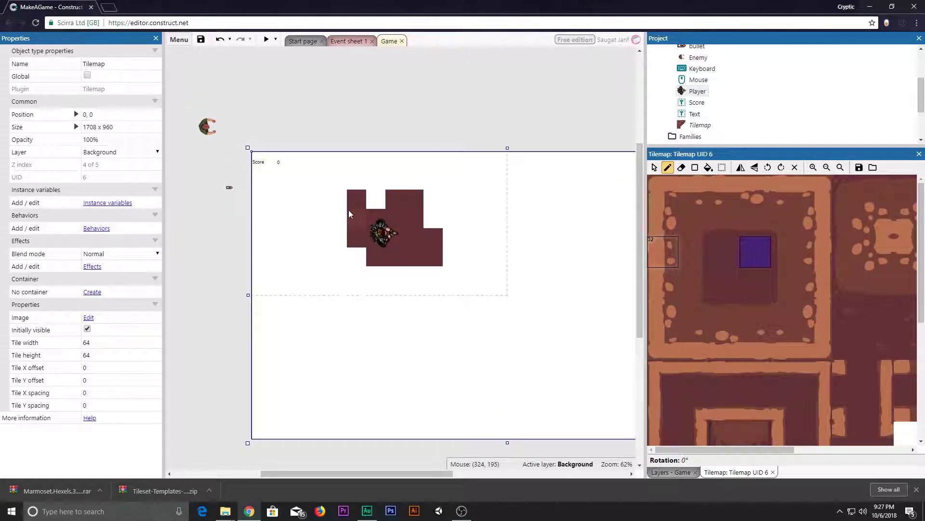
Examine the available view bars and read through the application settings from user interface to advanced options, leaving them as they are.
{"action": "left_click", "coordinate": [180, 40]}
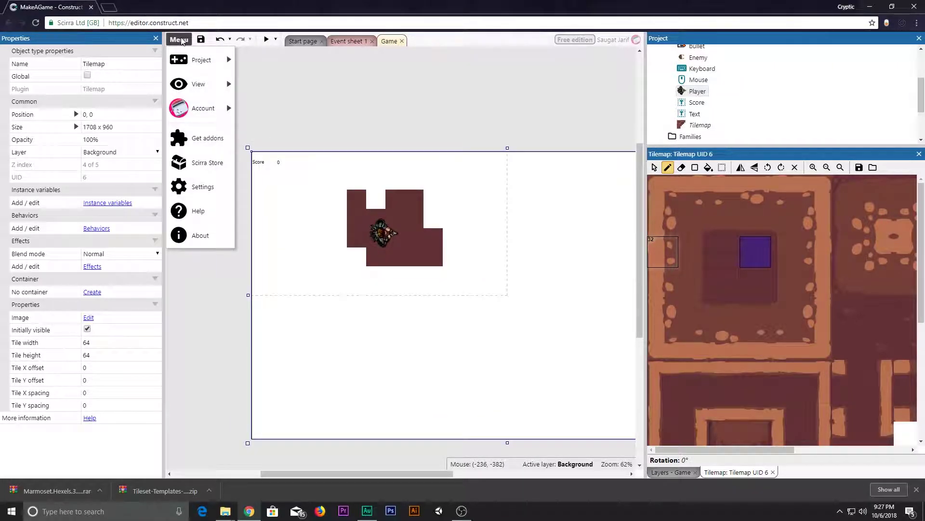
{"action": "mouse_move", "coordinate": [203, 85]}
{"action": "mouse_move", "coordinate": [273, 85]}
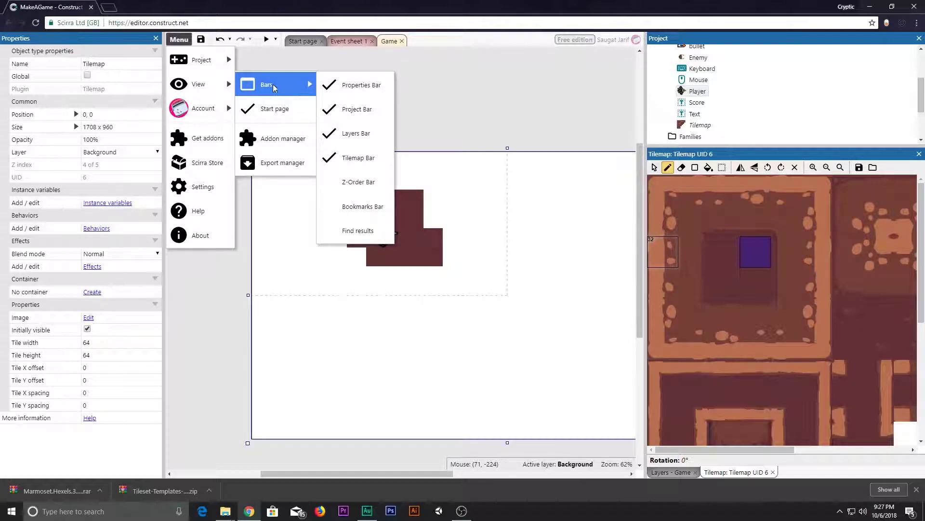
{"action": "left_click", "coordinate": [206, 186]}
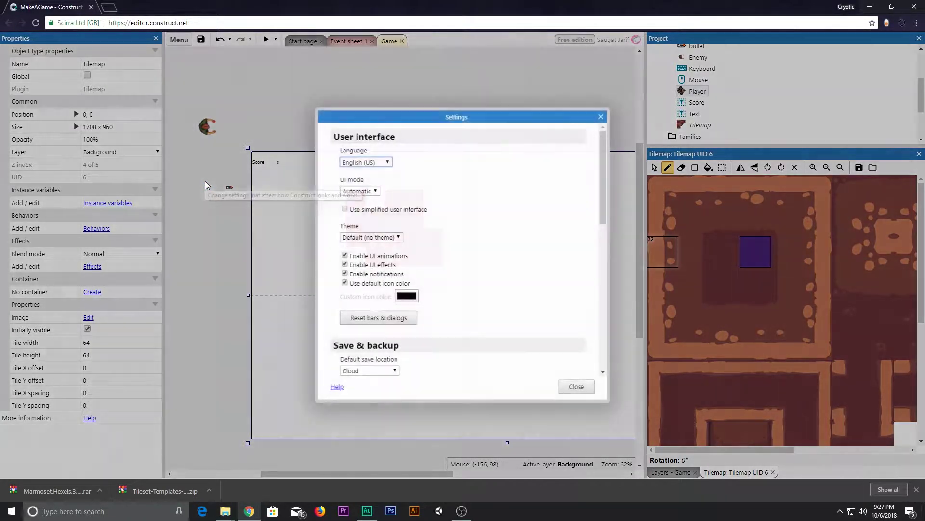
{"action": "scroll", "coordinate": [433, 196], "scroll_direction": "down", "scroll_amount": 2}
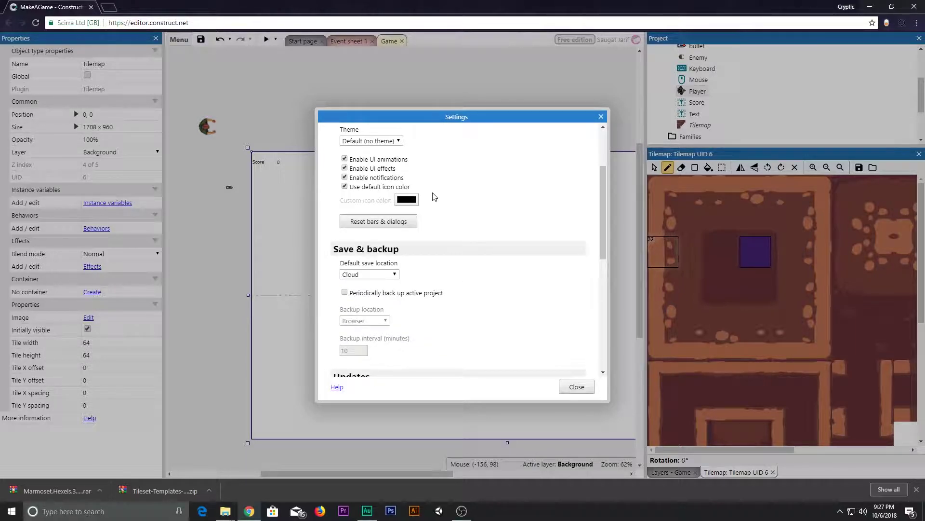
{"action": "scroll", "coordinate": [433, 196], "scroll_direction": "down", "scroll_amount": 4}
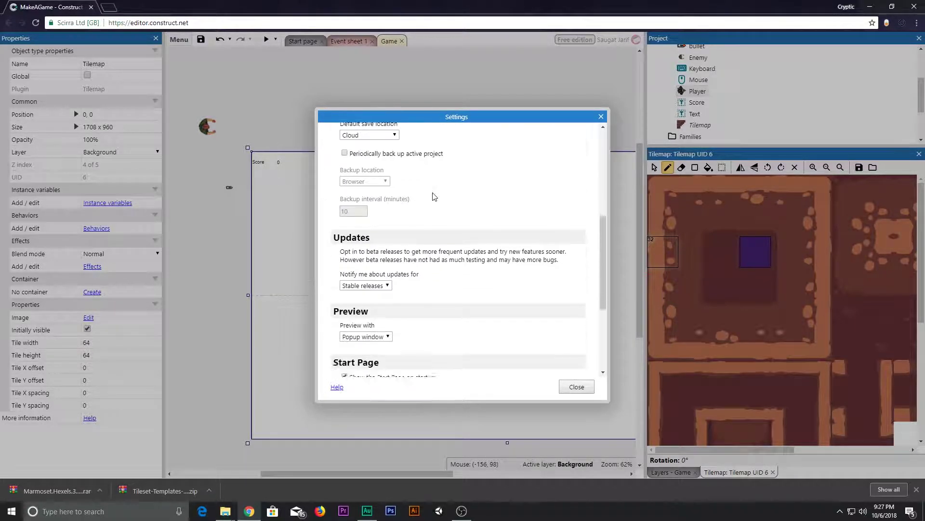
{"action": "scroll", "coordinate": [433, 197], "scroll_direction": "down", "scroll_amount": 3}
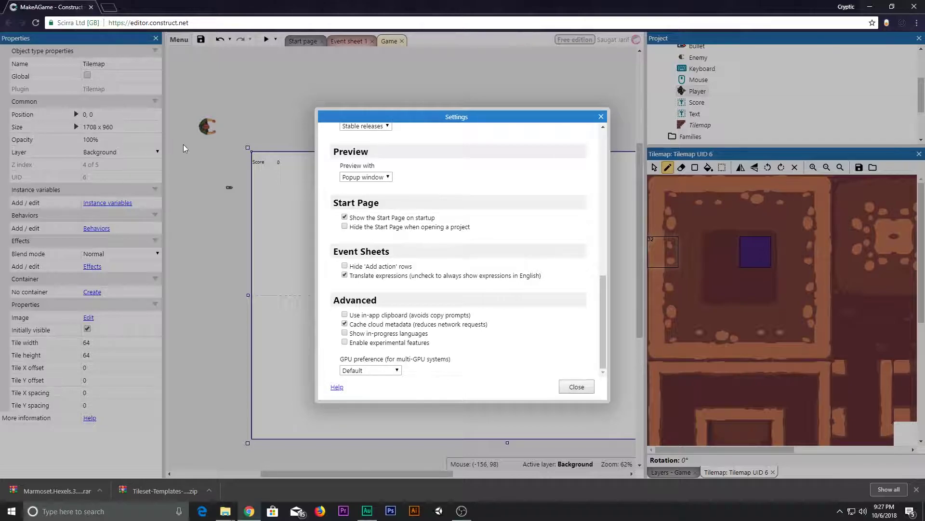
{"action": "left_click", "coordinate": [562, 387]}
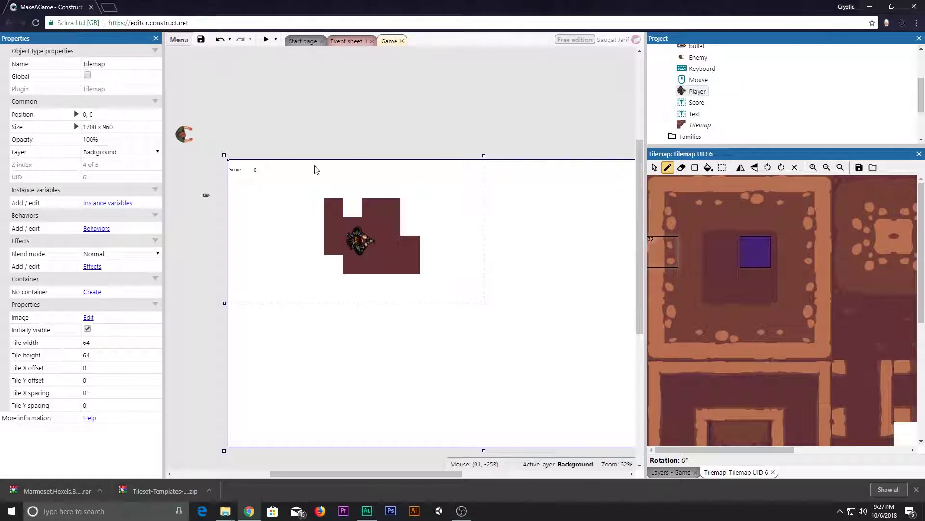
Fill the whole layout with plain dark tiles, extending the patch freehand and covering both halves with rectangles of tiles.
{"action": "mouse_move", "coordinate": [257, 188]}
{"action": "left_mouse_down"}
{"action": "mouse_move", "coordinate": [289, 265]}
{"action": "mouse_move", "coordinate": [442, 290]}
{"action": "mouse_move", "coordinate": [382, 292]}
{"action": "left_mouse_up"}
{"action": "middle_click_drag", "start_coordinate": [437, 307], "coordinate": [332, 246]}
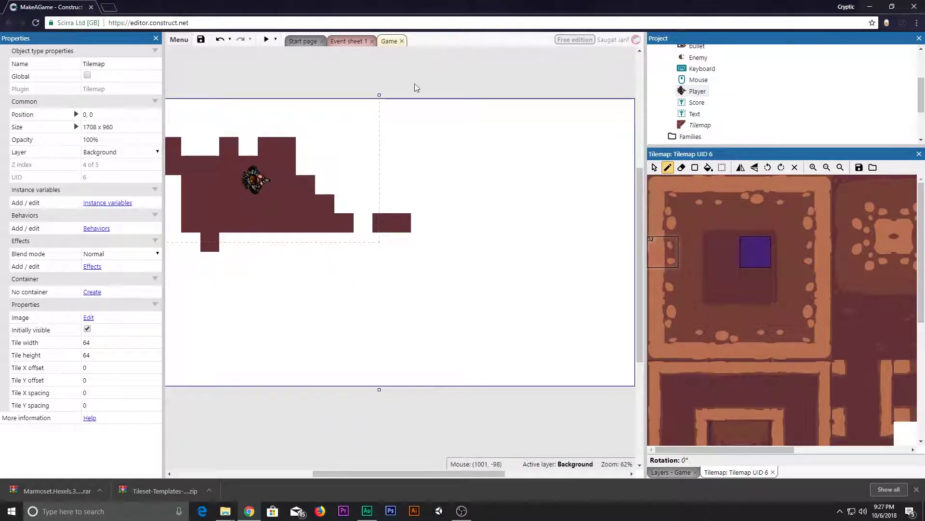
{"action": "left_click", "coordinate": [696, 168]}
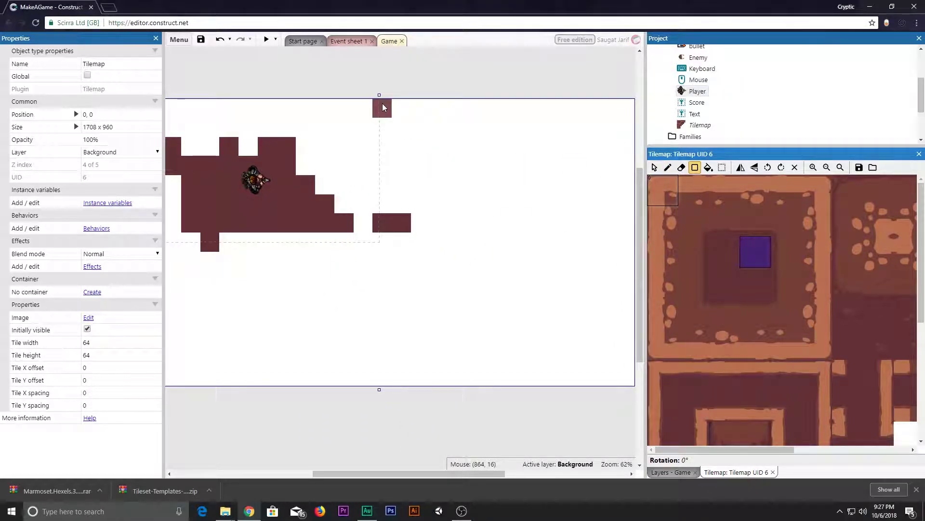
{"action": "left_click_drag", "start_coordinate": [383, 107], "coordinate": [638, 372]}
{"action": "middle_click_drag", "start_coordinate": [503, 226], "coordinate": [434, 213]}
{"action": "middle_click_drag", "start_coordinate": [217, 157], "coordinate": [477, 158]}
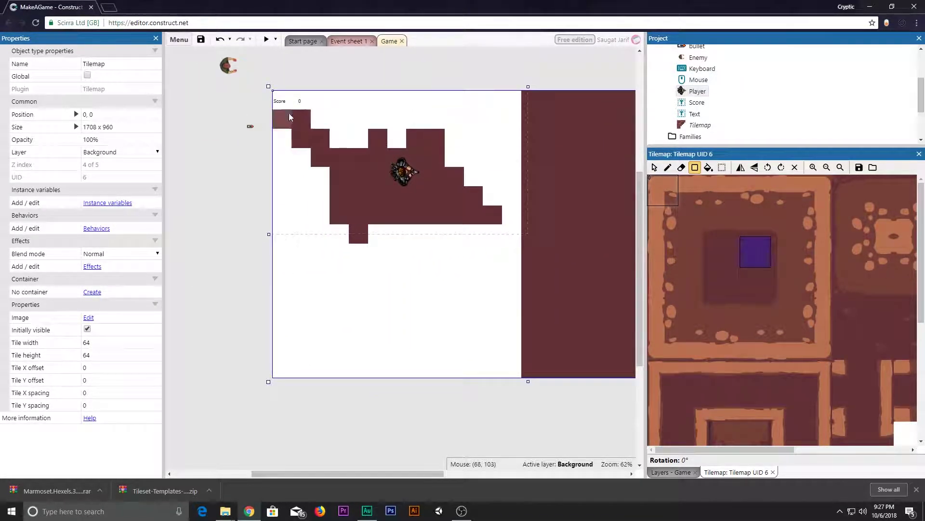
{"action": "left_click_drag", "start_coordinate": [285, 102], "coordinate": [523, 372]}
{"action": "scroll", "coordinate": [385, 266], "scroll_direction": "down", "scroll_amount": 2}
{"action": "scroll", "coordinate": [312, 234], "scroll_direction": "up", "scroll_amount": 4}
{"action": "middle_click_drag", "start_coordinate": [259, 210], "coordinate": [426, 274]}
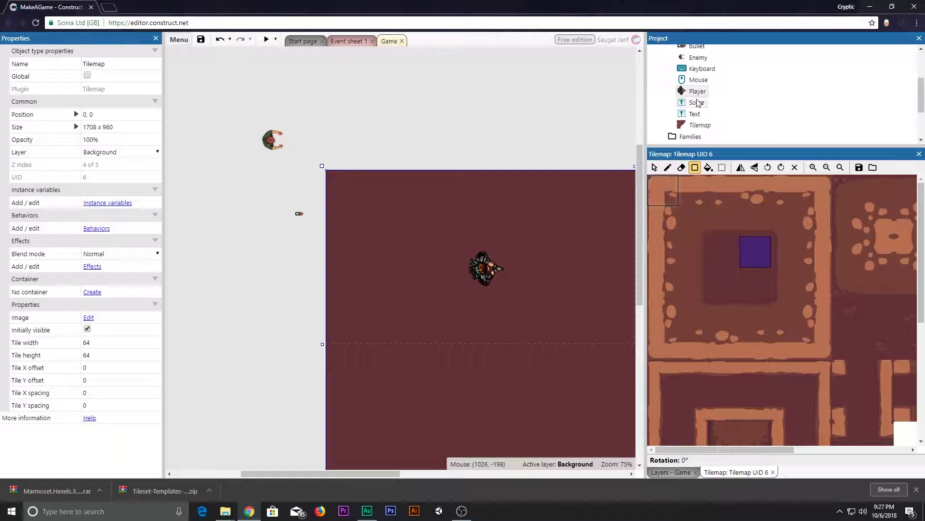
Select the Text object that holds the score label and move it to the Game layer.
{"action": "left_click", "coordinate": [697, 103]}
{"action": "left_click", "coordinate": [695, 114]}
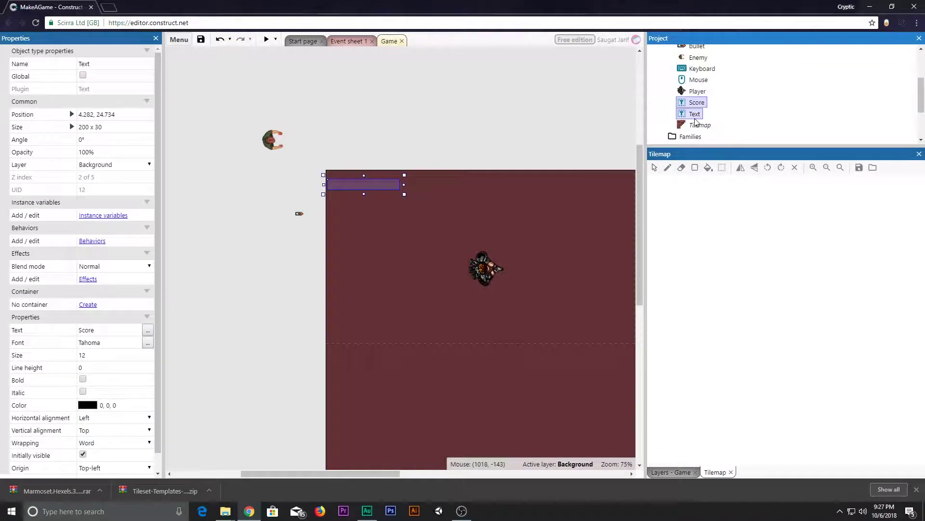
{"action": "left_click", "coordinate": [137, 164]}
{"action": "left_click", "coordinate": [124, 175]}
{"action": "left_click", "coordinate": [418, 220]}
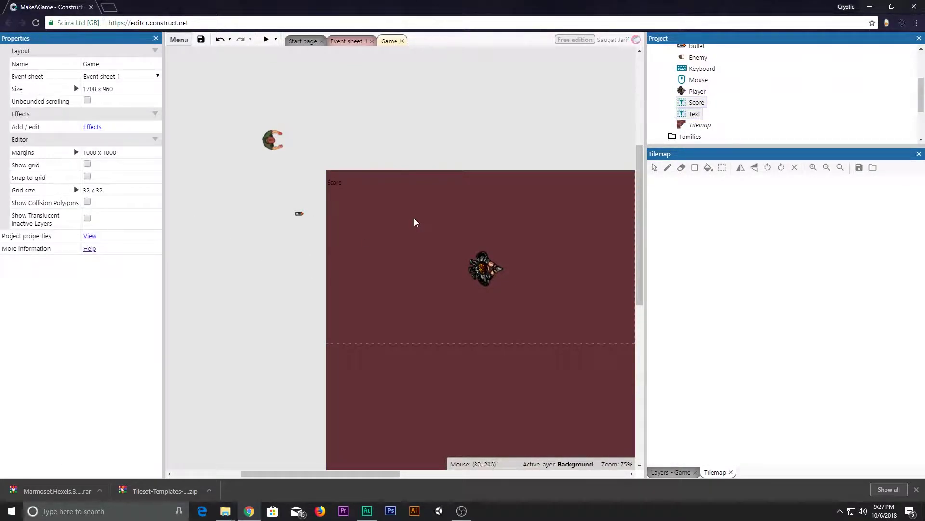
Inspect the score label and the player up close against the dark tile background.
{"action": "scroll", "coordinate": [371, 198], "scroll_direction": "up", "scroll_amount": 10}
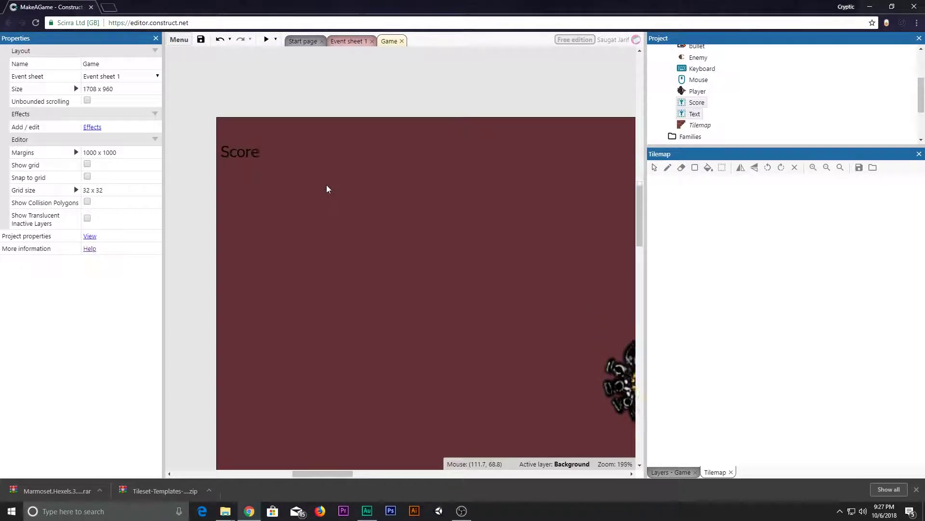
{"action": "scroll", "coordinate": [327, 186], "scroll_direction": "up", "scroll_amount": 4}
{"action": "scroll", "coordinate": [327, 186], "scroll_direction": "down", "scroll_amount": 7}
{"action": "middle_click_drag", "start_coordinate": [490, 301], "coordinate": [350, 261]}
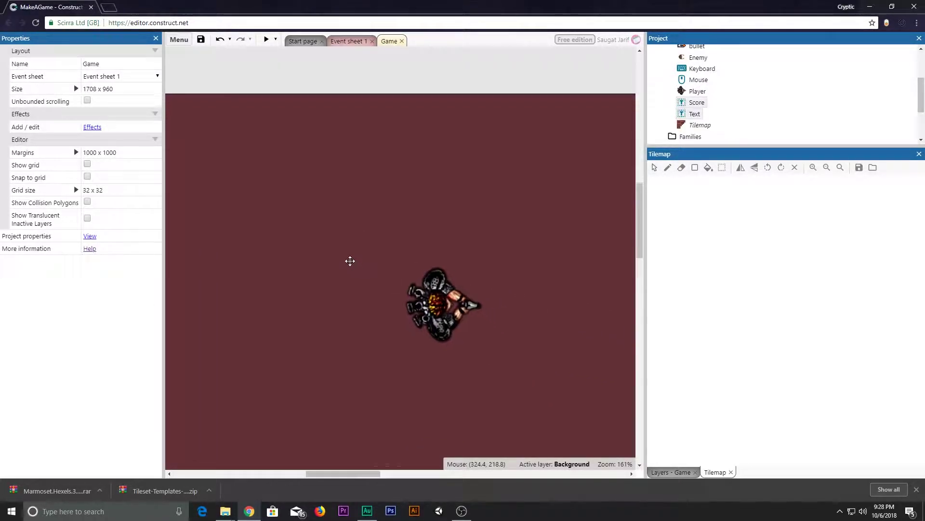
{"action": "scroll", "coordinate": [351, 264], "scroll_direction": "down", "scroll_amount": 3}
{"action": "middle_click_drag", "start_coordinate": [433, 292], "coordinate": [407, 143]}
{"action": "middle_click_drag", "start_coordinate": [421, 192], "coordinate": [428, 263]}
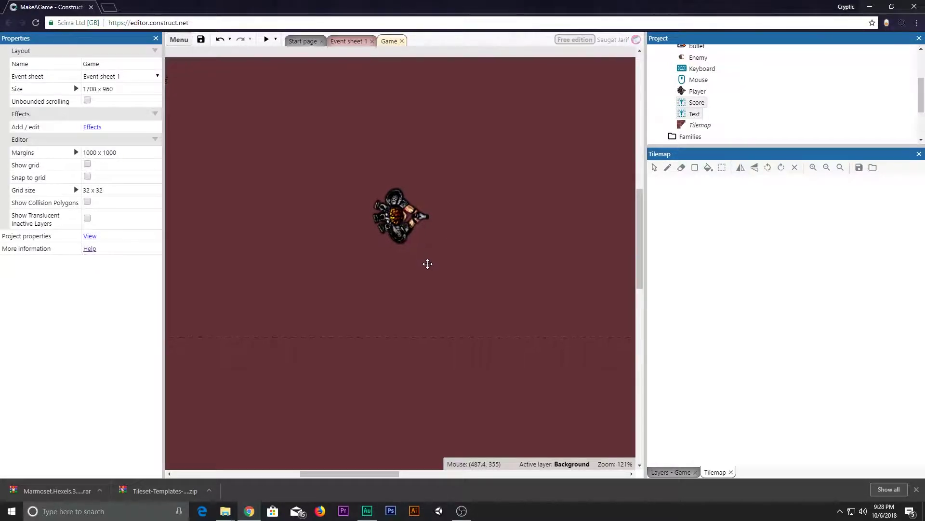
Select the tilemap in the layout again so that its tileset is available for painting.
{"action": "left_click", "coordinate": [673, 473]}
{"action": "left_click", "coordinate": [715, 472]}
{"action": "scroll", "coordinate": [383, 268], "scroll_direction": "down", "scroll_amount": 3}
{"action": "left_click", "coordinate": [466, 284]}
{"action": "middle_click_drag", "start_coordinate": [491, 295], "coordinate": [407, 274]}
{"action": "scroll", "coordinate": [447, 237], "scroll_direction": "down", "scroll_amount": 3, "text": "ctrl"}
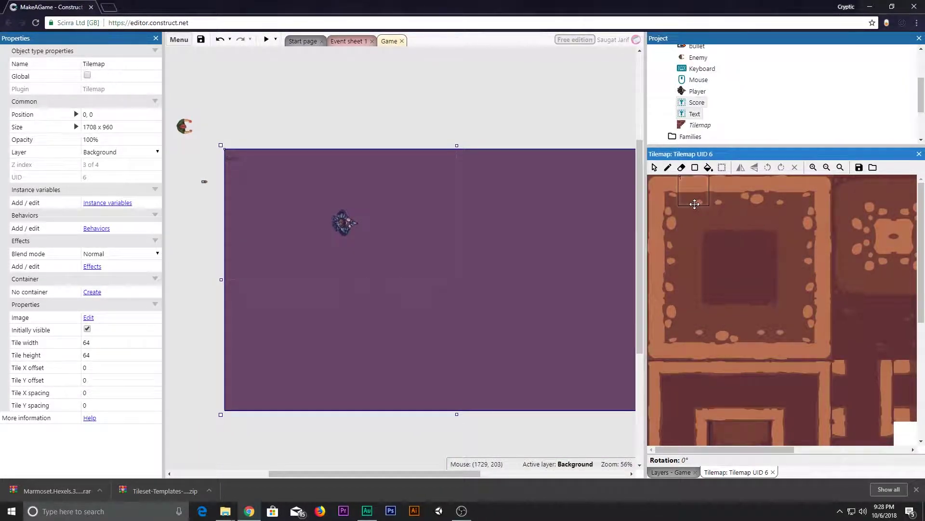
Draw over the whole layout with speckled dark ground, using the 4×2 block of those tiles from the tileset.
{"action": "left_click", "coordinate": [670, 190]}
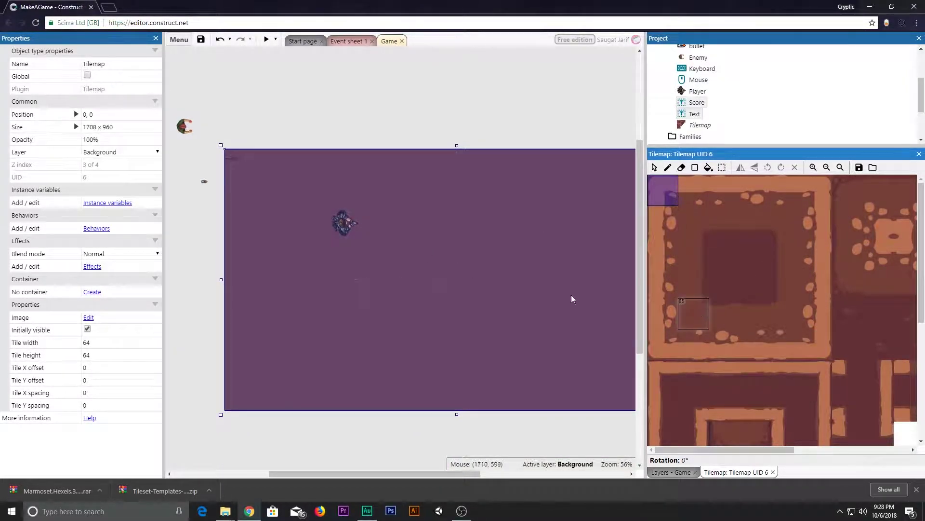
{"action": "left_click", "coordinate": [668, 167]}
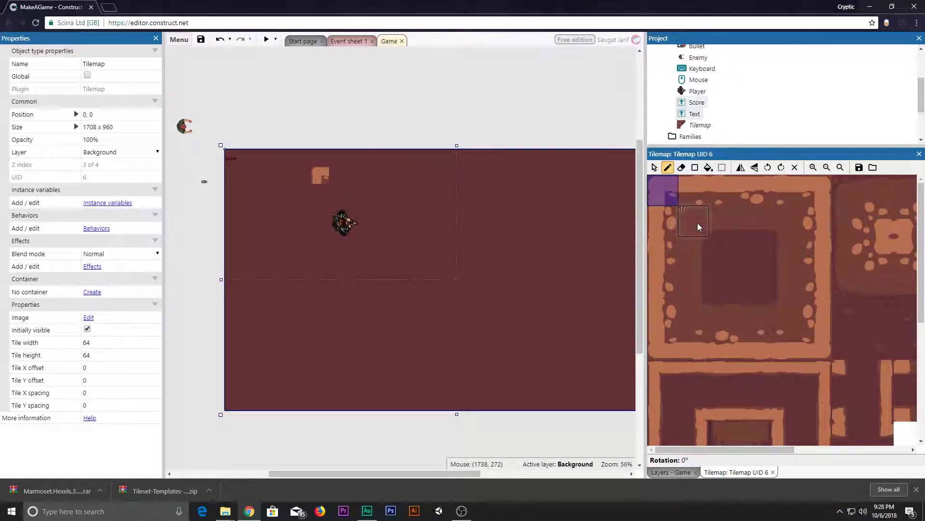
{"action": "middle_click_drag", "start_coordinate": [814, 382], "coordinate": [755, 331]}
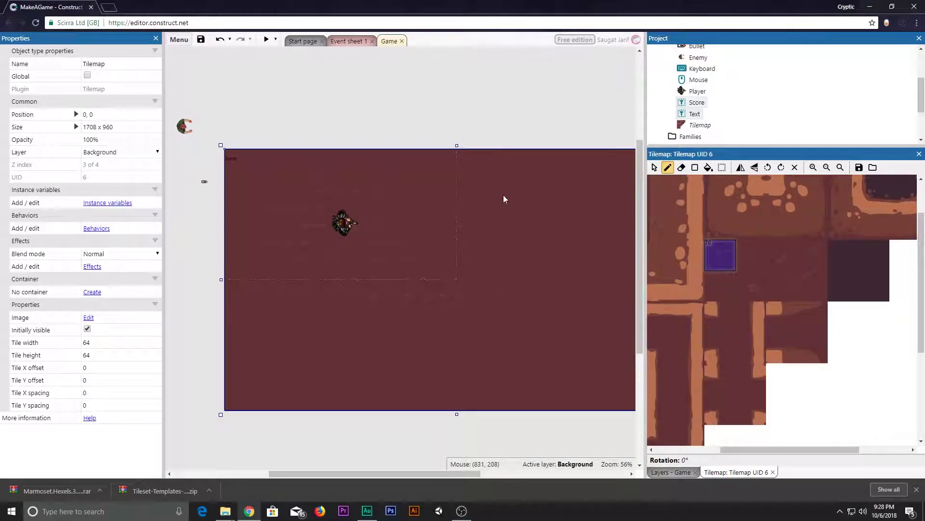
{"action": "left_click_drag", "start_coordinate": [724, 261], "coordinate": [815, 289]}
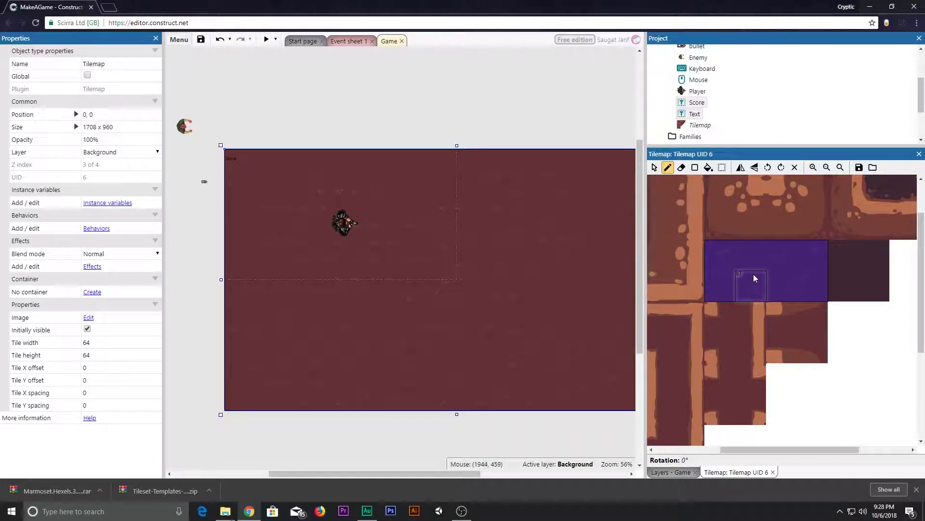
Try building a frame's left side beside the player from 2×2 corner and edge blocks, with plain dark tiles along its inner edge.
{"action": "middle_click_drag", "start_coordinate": [752, 273], "coordinate": [881, 331]}
{"action": "left_click_drag", "start_coordinate": [651, 186], "coordinate": [685, 225]}
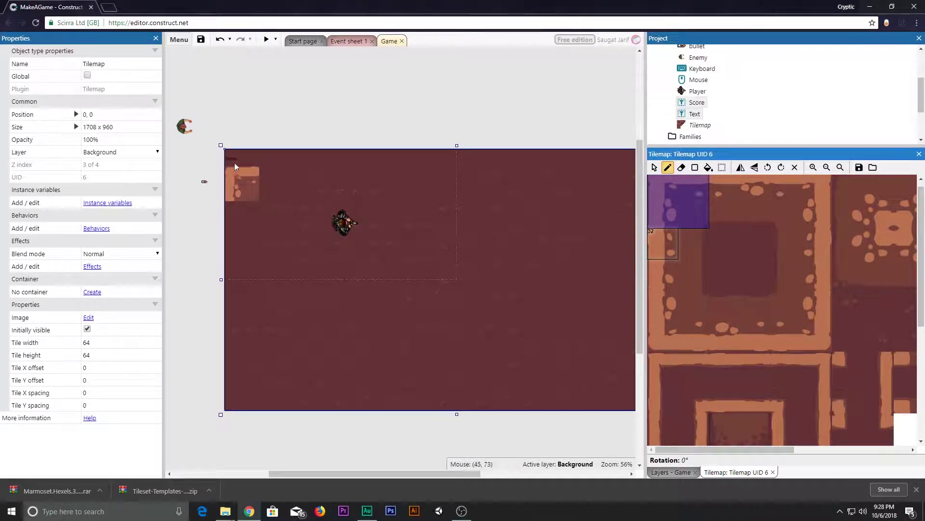
{"action": "left_click", "coordinate": [653, 236]}
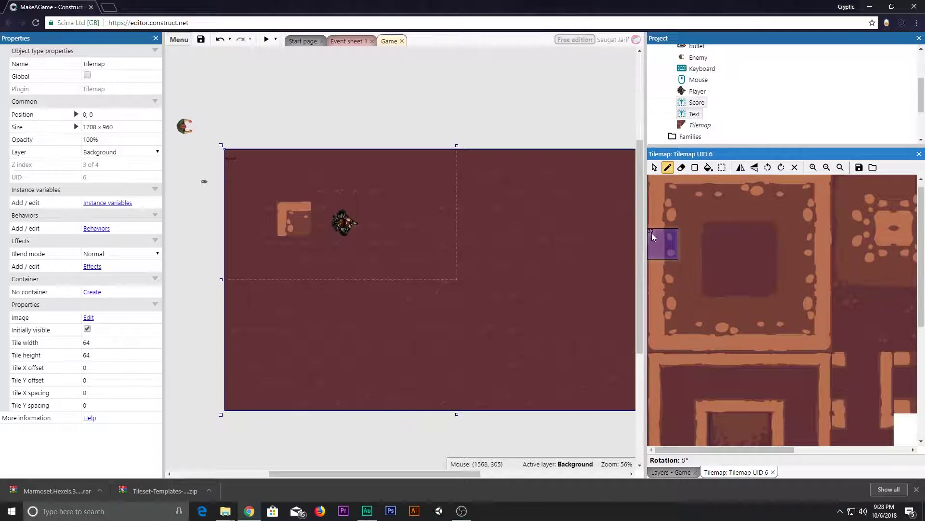
{"action": "left_click", "coordinate": [290, 244]}
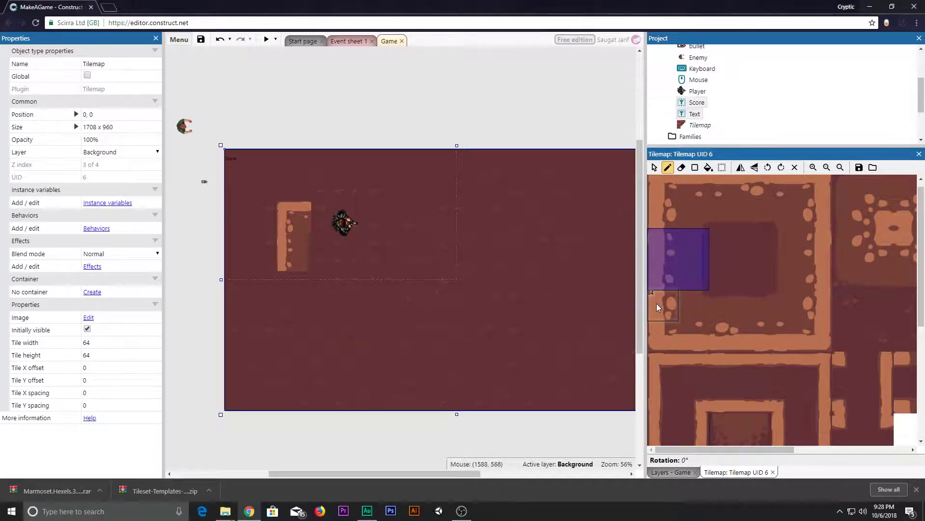
{"action": "left_click_drag", "start_coordinate": [658, 307], "coordinate": [698, 340]}
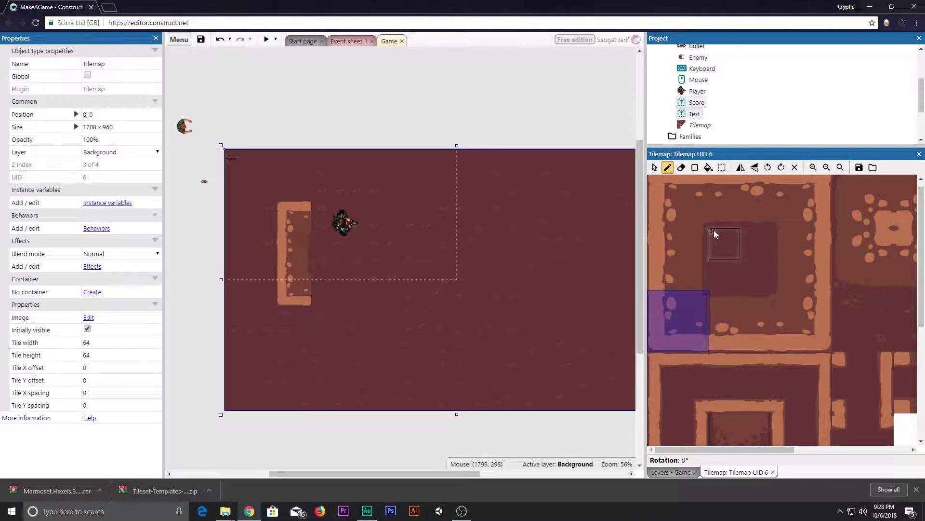
{"action": "left_click_drag", "start_coordinate": [713, 232], "coordinate": [751, 270]}
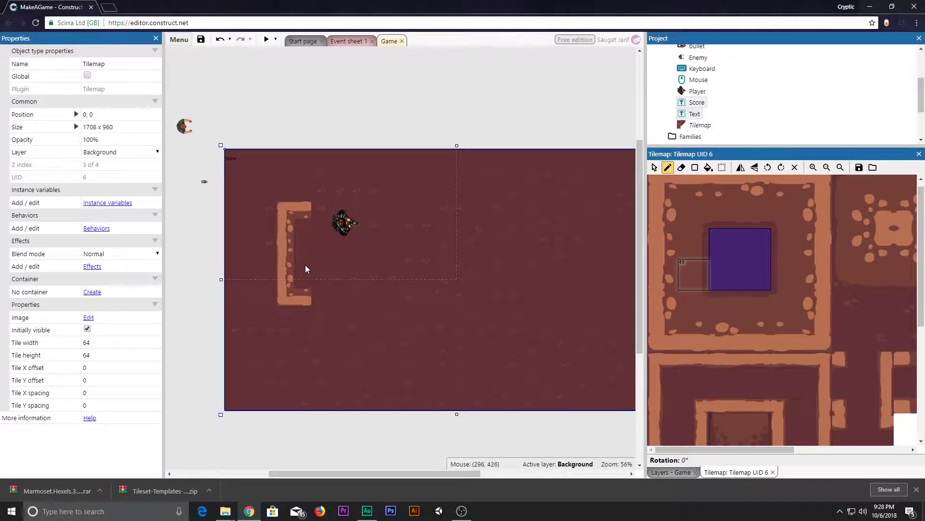
{"action": "left_click", "coordinate": [757, 303]}
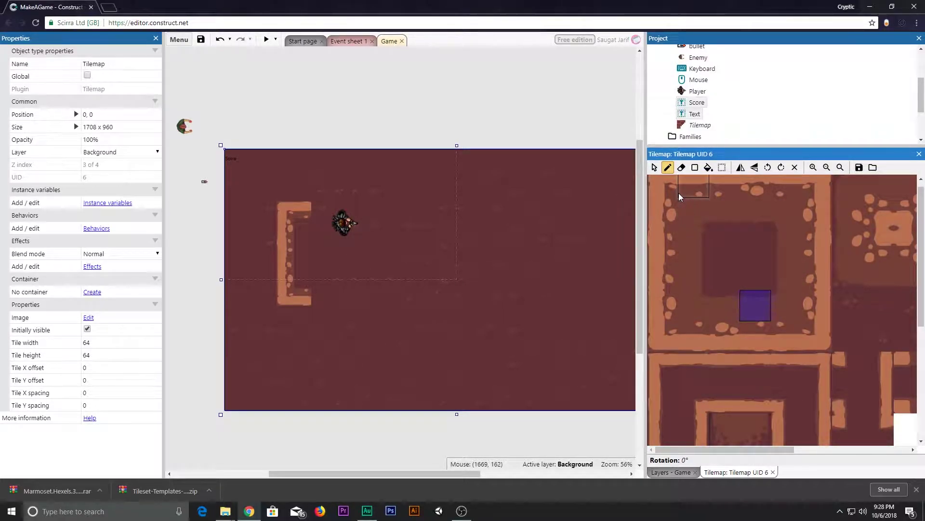
Pick the entire 6×6 framed square as one stamp and try it on the ground beyond the player.
{"action": "left_click_drag", "start_coordinate": [660, 188], "coordinate": [825, 348]}
{"action": "left_click", "coordinate": [395, 206]}
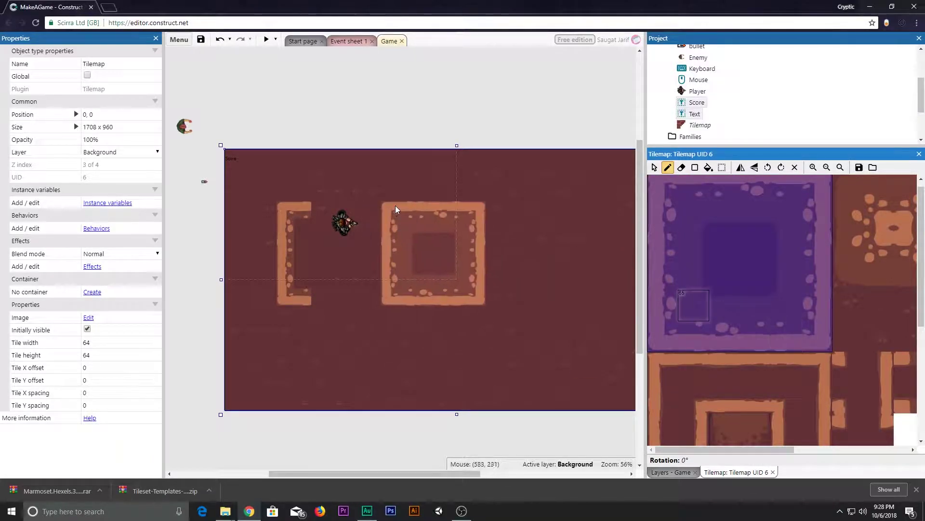
{"action": "left_click", "coordinate": [779, 234]}
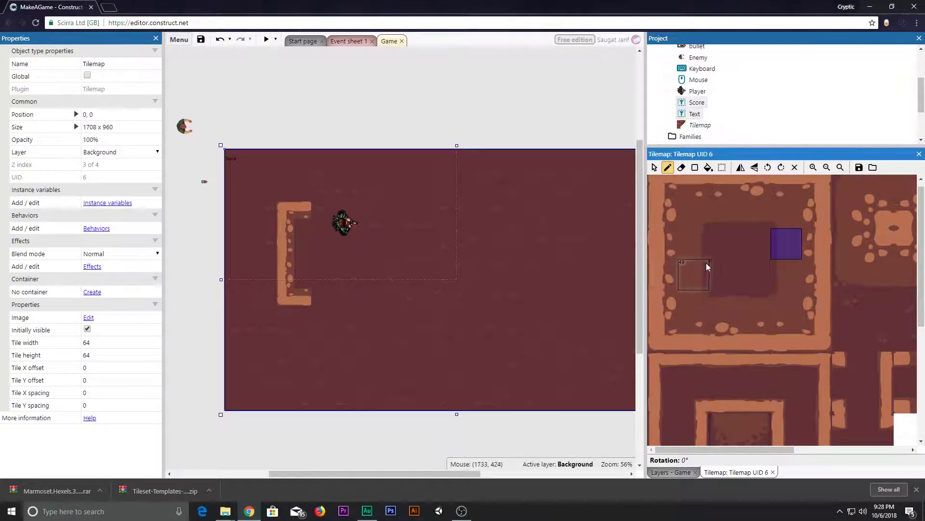
Pick the 2×2 orange ornament surrounded by small stones from the tileset.
{"action": "middle_click_drag", "start_coordinate": [836, 263], "coordinate": [746, 257]}
{"action": "scroll", "coordinate": [746, 257], "scroll_direction": "up", "scroll_amount": 1, "text": "ctrl"}
{"action": "left_click", "coordinate": [762, 246]}
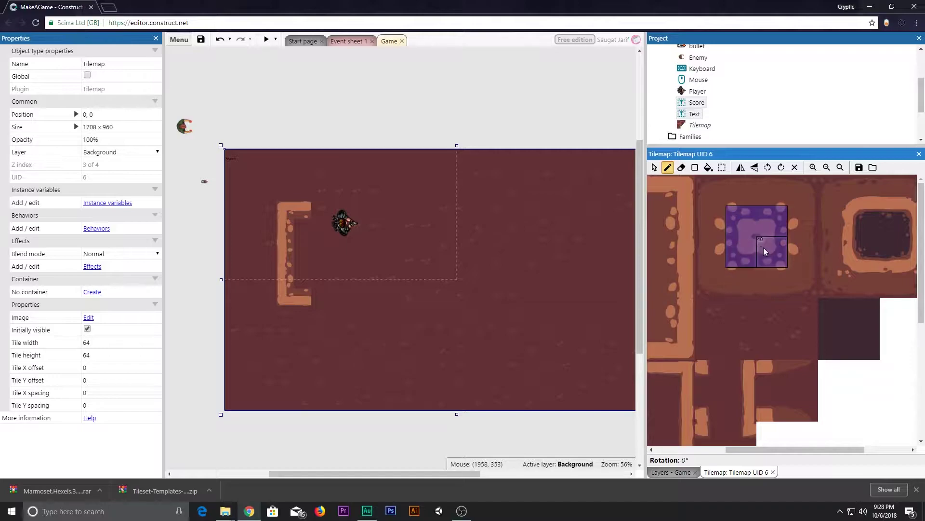
Try stamping the ornament near the player and over the partial frame, then undo these strokes and the frame.
{"action": "left_click", "coordinate": [364, 254]}
{"action": "mouse_move", "coordinate": [298, 230]}
{"action": "left_mouse_down"}
{"action": "mouse_move", "coordinate": [298, 264]}
{"action": "mouse_move", "coordinate": [310, 266]}
{"action": "left_mouse_up"}
{"action": "key", "text": "ctrl+z"}
{"action": "scroll", "coordinate": [312, 256], "scroll_direction": "up", "scroll_amount": 2, "text": "ctrl"}
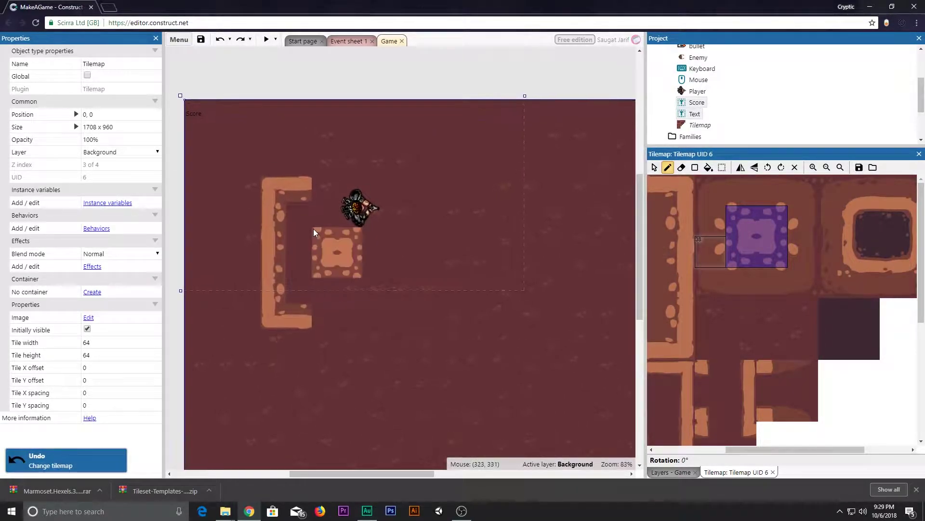
{"action": "key", "text": "ctrl+z"}
{"action": "key", "text": "ctrl+z"}
{"action": "key", "text": "ctrl+z"}
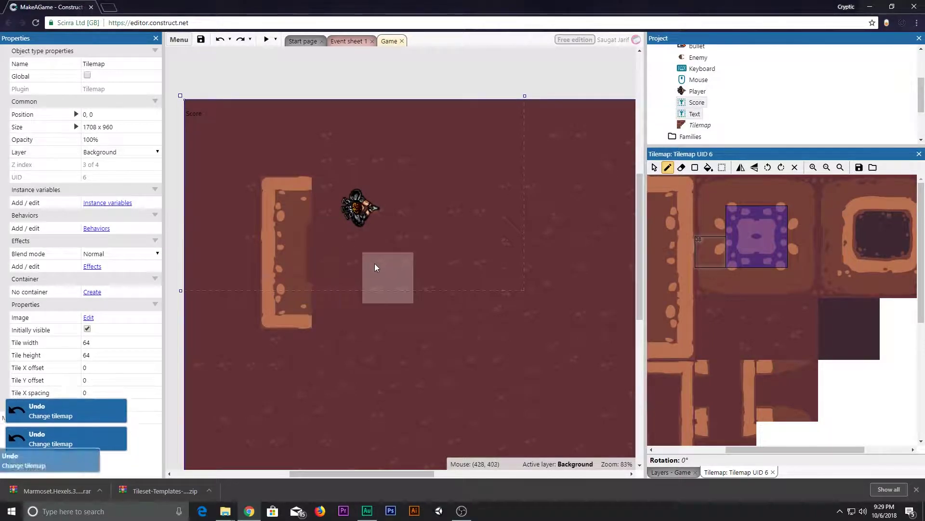
{"action": "left_click_drag", "start_coordinate": [262, 194], "coordinate": [268, 262]}
{"action": "key", "text": "ctrl+z"}
Stamp the ornament block six times edge to edge around the player, three across and two down.
{"action": "left_click", "coordinate": [279, 199]}
{"action": "left_click", "coordinate": [284, 249]}
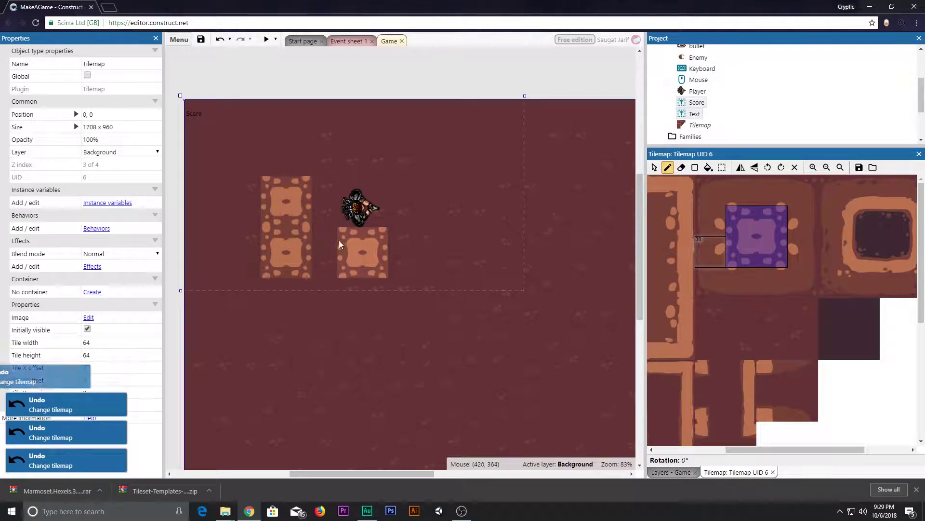
{"action": "left_click", "coordinate": [333, 237]}
{"action": "left_click", "coordinate": [329, 197]}
{"action": "left_click", "coordinate": [385, 198]}
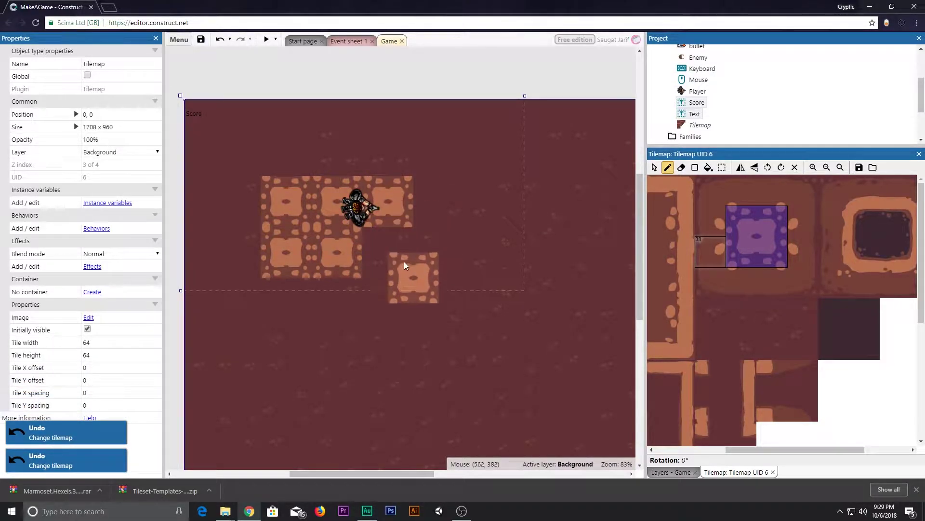
{"action": "left_click", "coordinate": [386, 242]}
{"action": "middle_click_drag", "start_coordinate": [713, 303], "coordinate": [853, 306]}
{"action": "key", "text": "ctrl+z"}
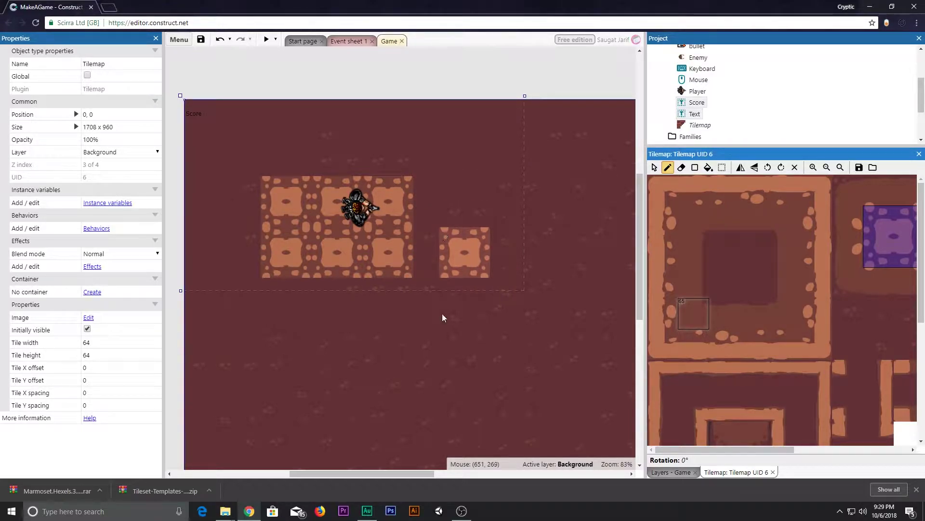
{"action": "left_click", "coordinate": [461, 512]}
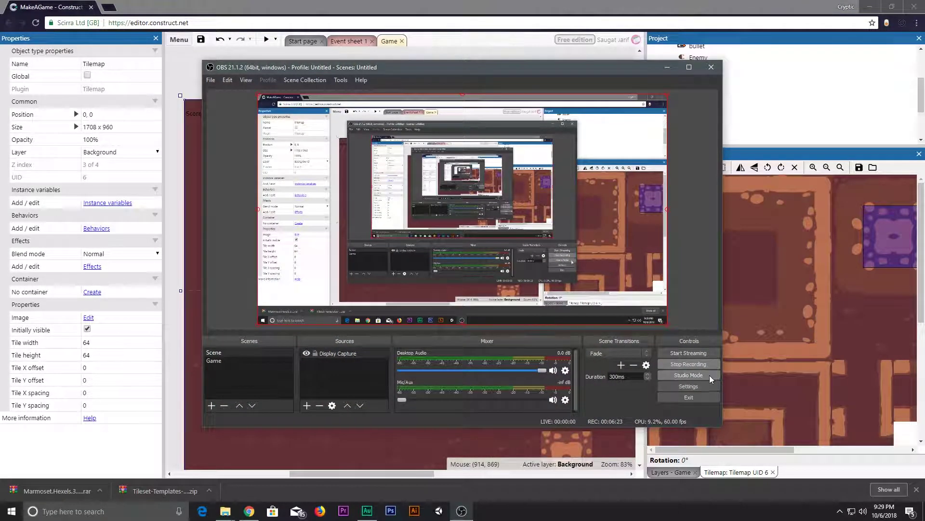
{"action": "left_click", "coordinate": [697, 366]}
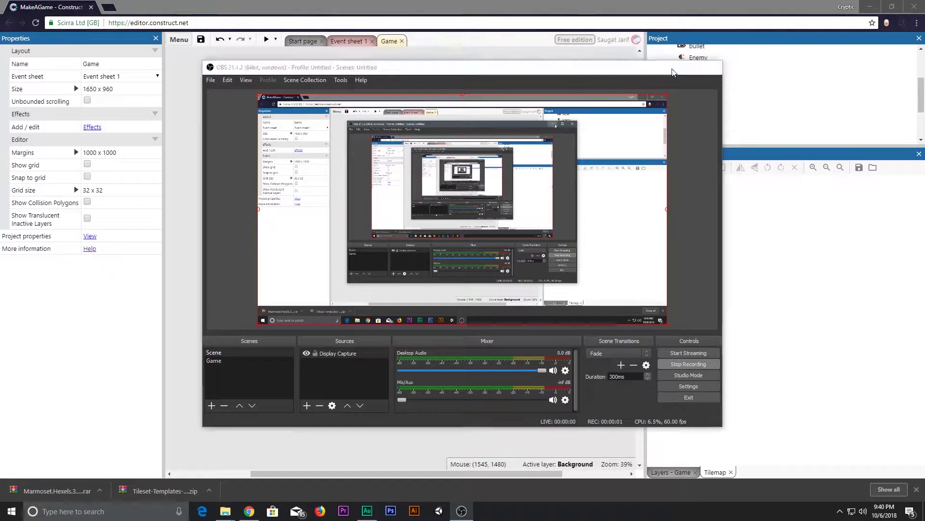
{"action": "left_click", "coordinate": [668, 67]}
Preview the finished layout and test the player by moving it in all directions and firing bullets.
{"action": "scroll", "coordinate": [470, 240], "scroll_direction": "up", "scroll_amount": 3, "text": "ctrl"}
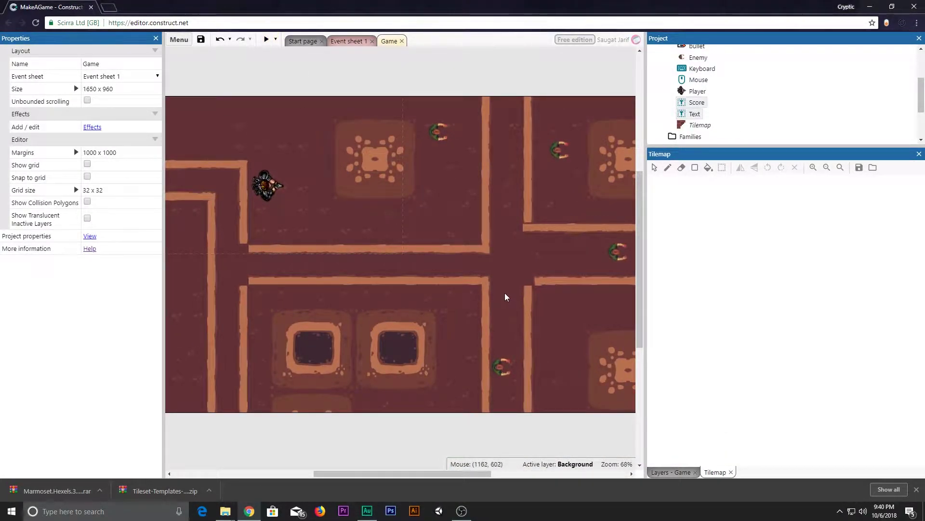
{"action": "key", "text": "F5"}
{"action": "left_click", "coordinate": [513, 286]}
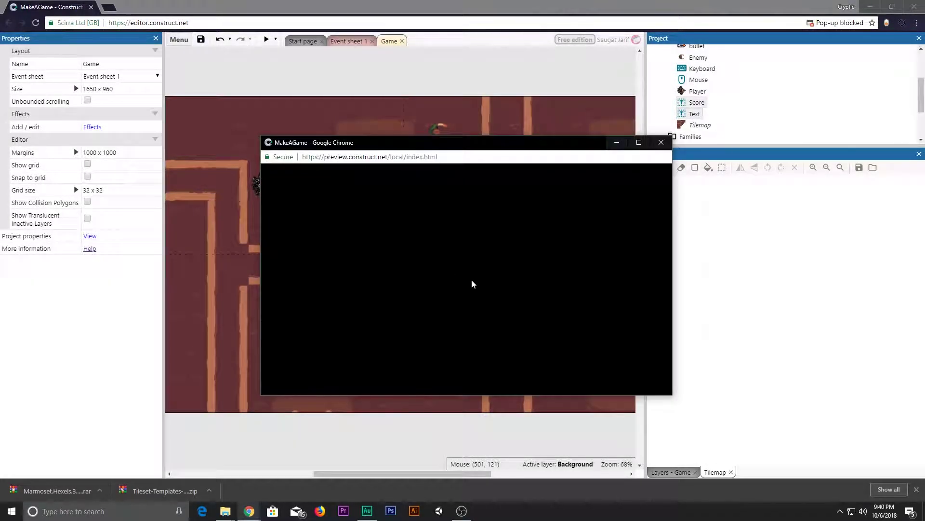
{"action": "key", "text": "s"}
{"action": "key", "text": "d"}
{"action": "key", "text": "w"}
{"action": "key", "text": "a"}
{"action": "key", "text": "s"}
{"action": "left_click", "coordinate": [409, 344]}
{"action": "left_click", "coordinate": [412, 347]}
{"action": "left_click", "coordinate": [414, 349]}
{"action": "left_click", "coordinate": [414, 349]}
{"action": "key", "text": "a"}
{"action": "left_click", "coordinate": [498, 297]}
{"action": "left_click", "coordinate": [499, 297]}
{"action": "left_click", "coordinate": [552, 357]}
{"action": "key", "text": "w"}
{"action": "left_click", "coordinate": [535, 337]}
{"action": "left_click", "coordinate": [514, 312]}
{"action": "left_click", "coordinate": [507, 308]}
{"action": "key", "text": "d"}
{"action": "left_click", "coordinate": [501, 307]}
{"action": "left_click", "coordinate": [458, 300]}
{"action": "left_click", "coordinate": [452, 294]}
{"action": "left_click", "coordinate": [454, 288]}
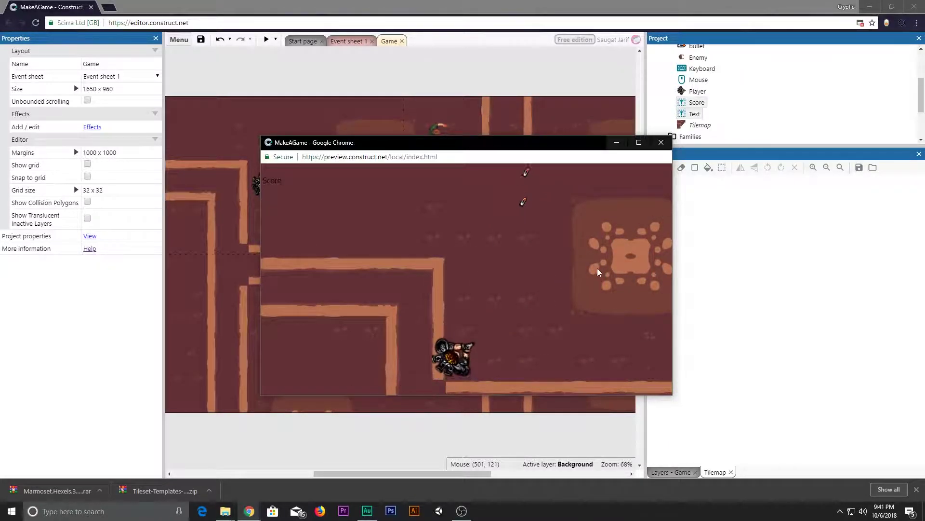
Walk the player around the wall corner and ornament in the preview, check it maximized, and close the preview.
{"action": "key", "text": "Up"}
{"action": "key", "text": "Right"}
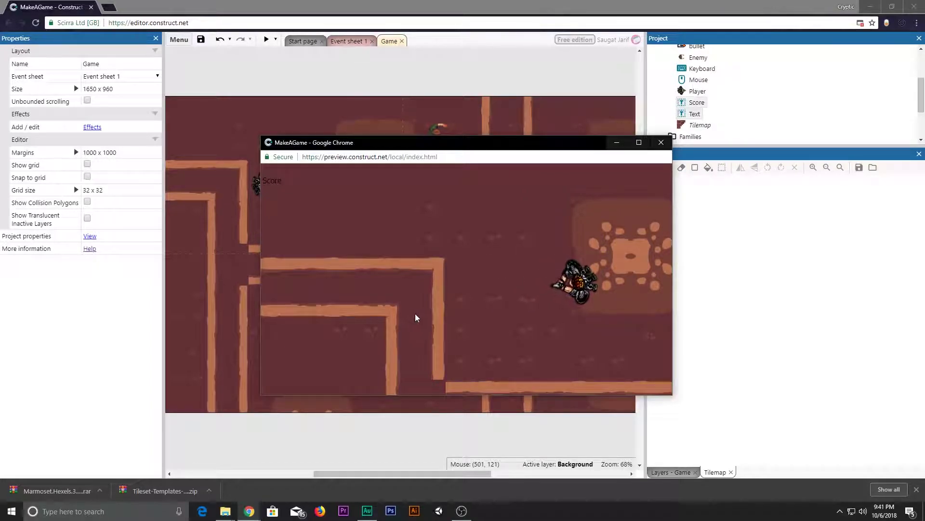
{"action": "key", "text": "Down"}
{"action": "key", "text": "Left"}
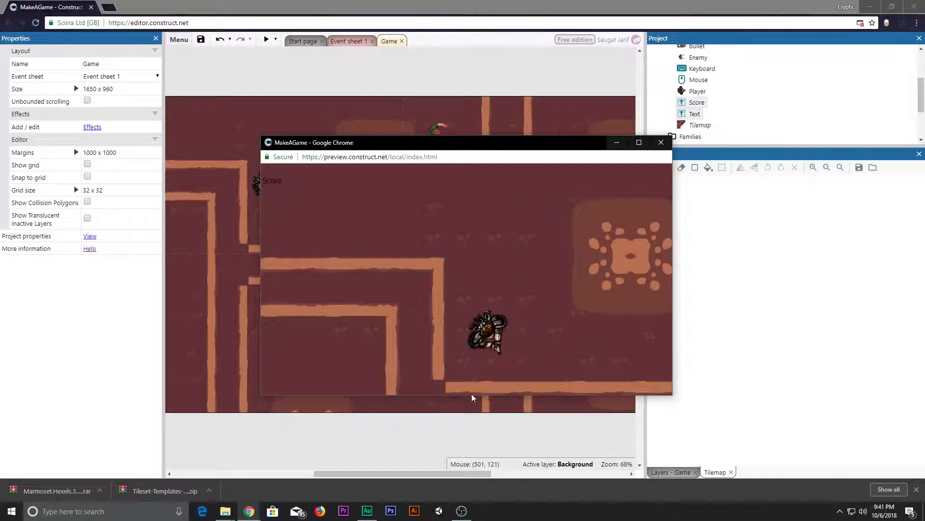
{"action": "key", "text": "Up"}
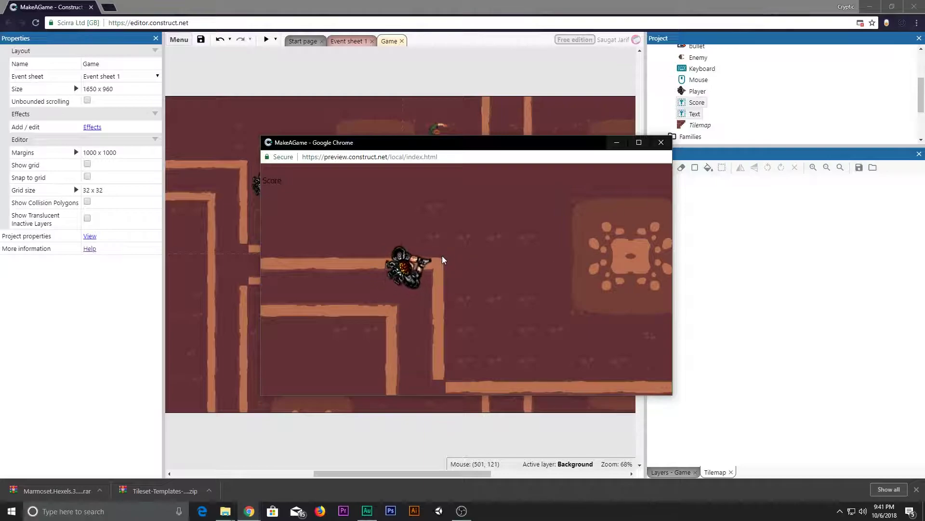
{"action": "key", "text": "Right"}
{"action": "key", "text": "Down"}
{"action": "key", "text": "Right"}
{"action": "key", "text": "Up"}
{"action": "key", "text": "Right"}
{"action": "left_click", "coordinate": [573, 220]}
{"action": "left_click", "coordinate": [598, 221]}
{"action": "key", "text": "Left"}
{"action": "left_click", "coordinate": [639, 143]}
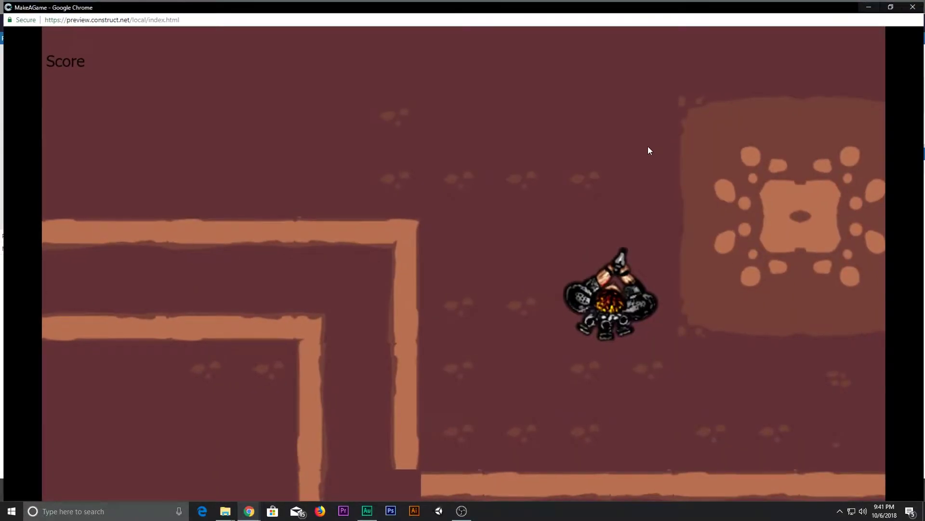
{"action": "left_click", "coordinate": [914, 7]}
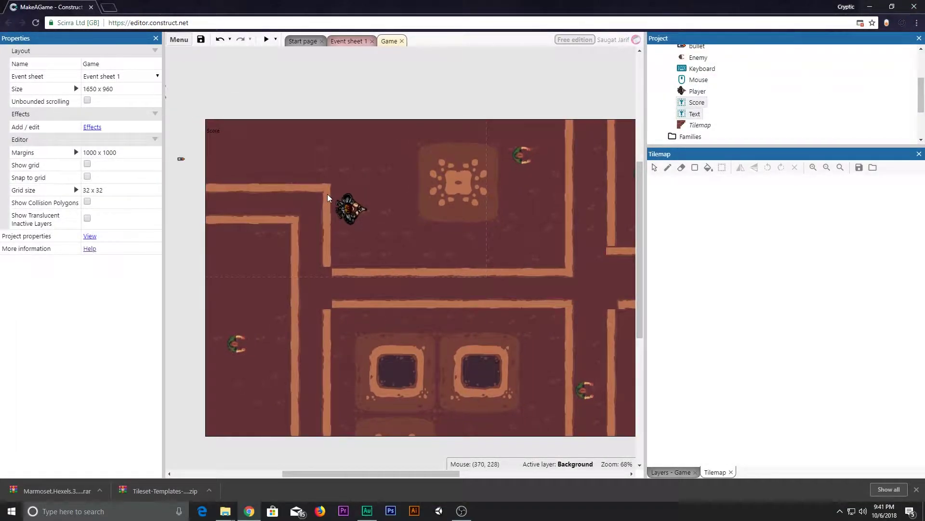
Add the Scroll To behavior to the Player sprite.
{"action": "left_click", "coordinate": [361, 213]}
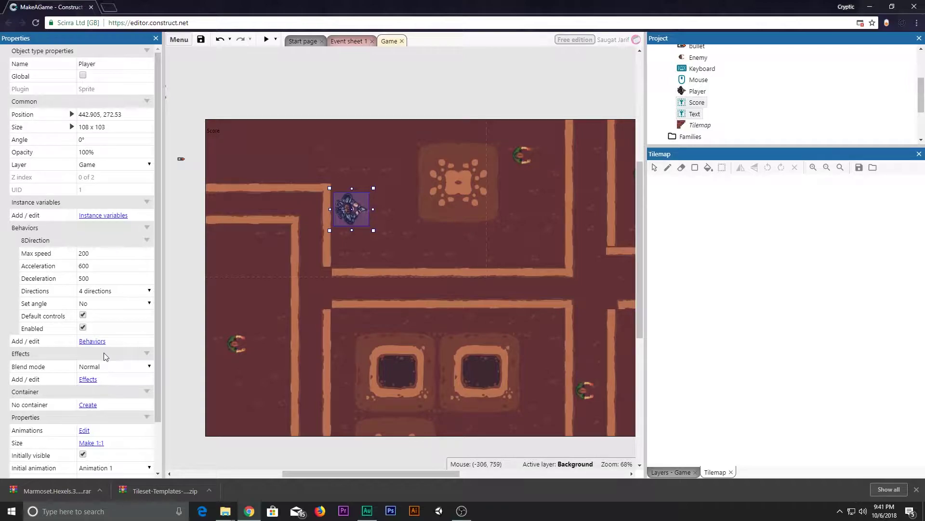
{"action": "left_click", "coordinate": [92, 340]}
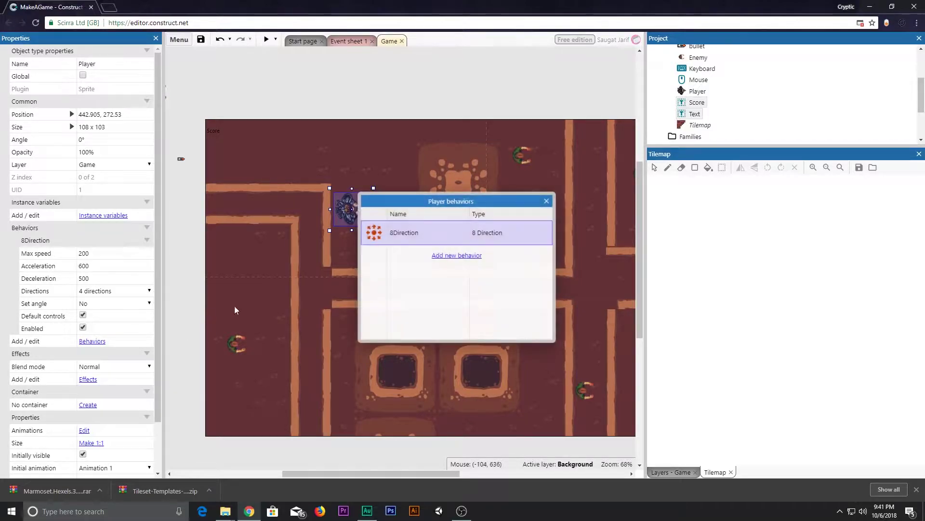
{"action": "left_click", "coordinate": [457, 255]}
{"action": "scroll", "coordinate": [592, 240], "scroll_direction": "down", "scroll_amount": 1}
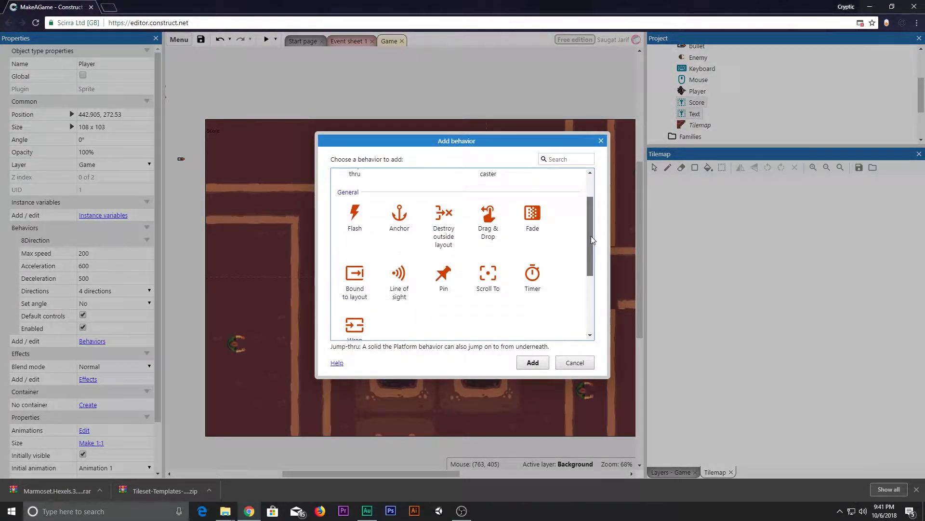
{"action": "left_click_drag", "start_coordinate": [592, 240], "coordinate": [590, 238]}
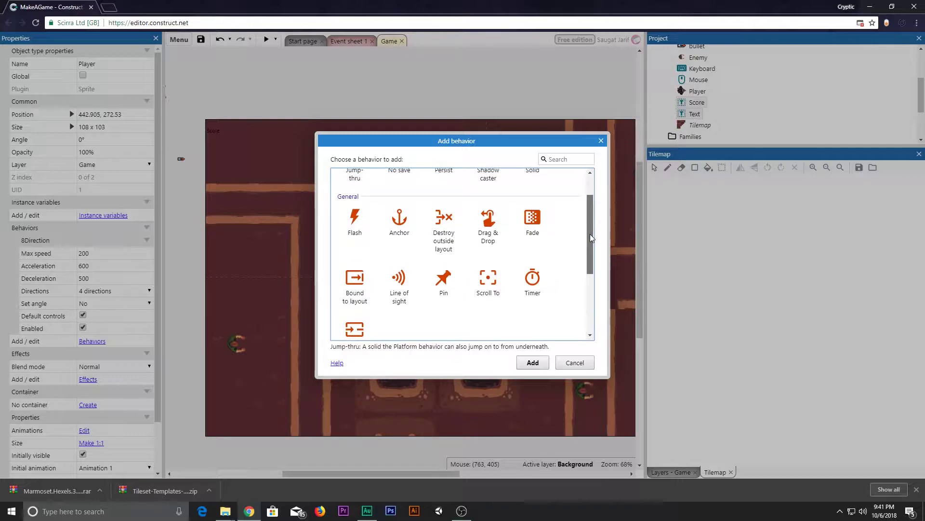
{"action": "double_click", "coordinate": [488, 278]}
{"action": "left_click", "coordinate": [545, 202]}
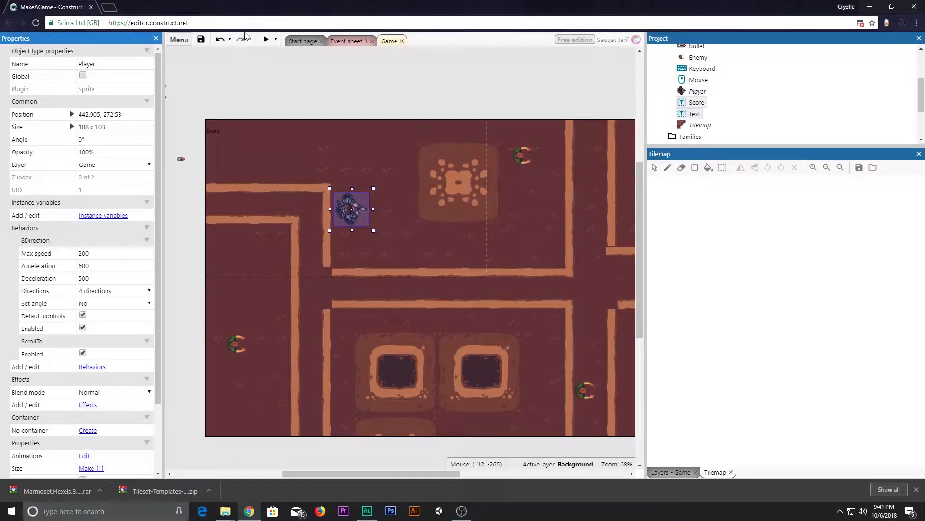
Preview the game again, walking the player through the corridors to check the camera follows it, and close the preview.
{"action": "left_click", "coordinate": [266, 39]}
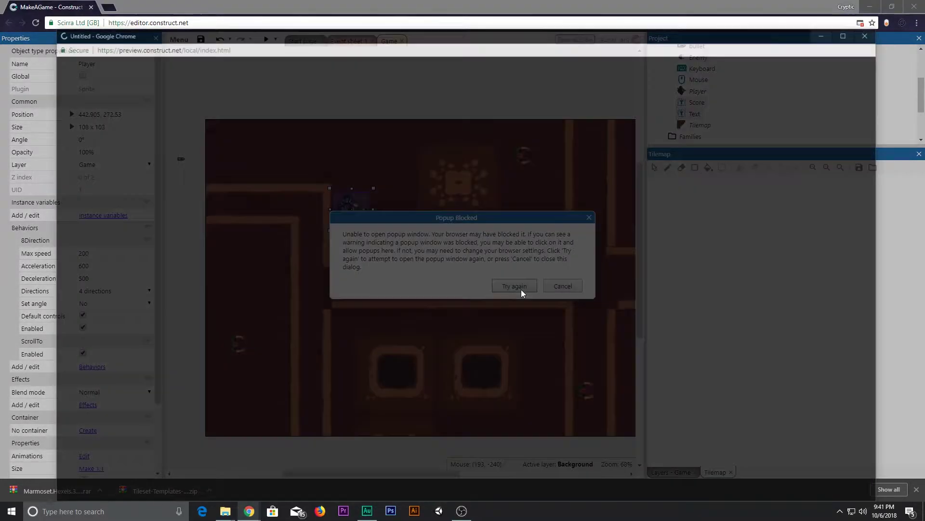
{"action": "left_click", "coordinate": [515, 286]}
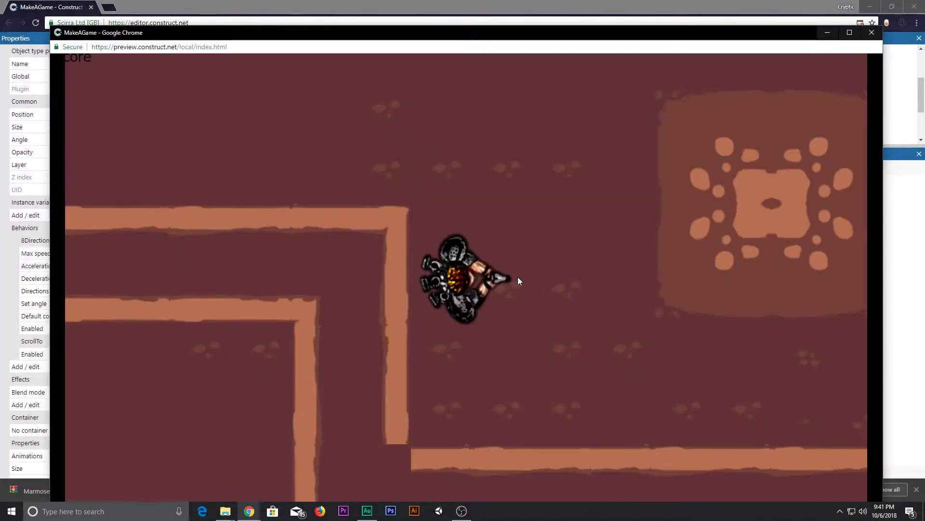
{"action": "key", "text": "Down"}
{"action": "key", "text": "Right"}
{"action": "key", "text": "Down"}
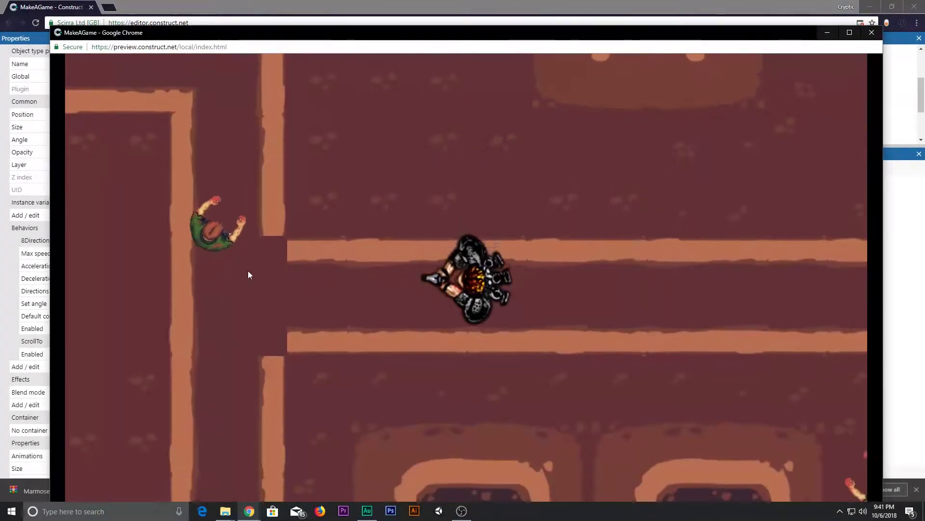
{"action": "key", "text": "Left"}
{"action": "key", "text": "Right"}
{"action": "left_click", "coordinate": [713, 199]}
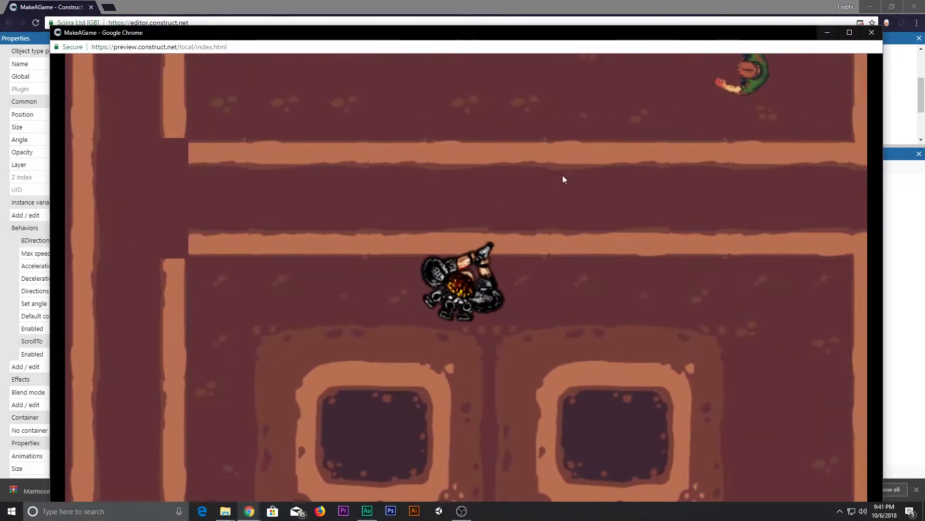
{"action": "left_click", "coordinate": [527, 92]}
{"action": "key", "text": "Down"}
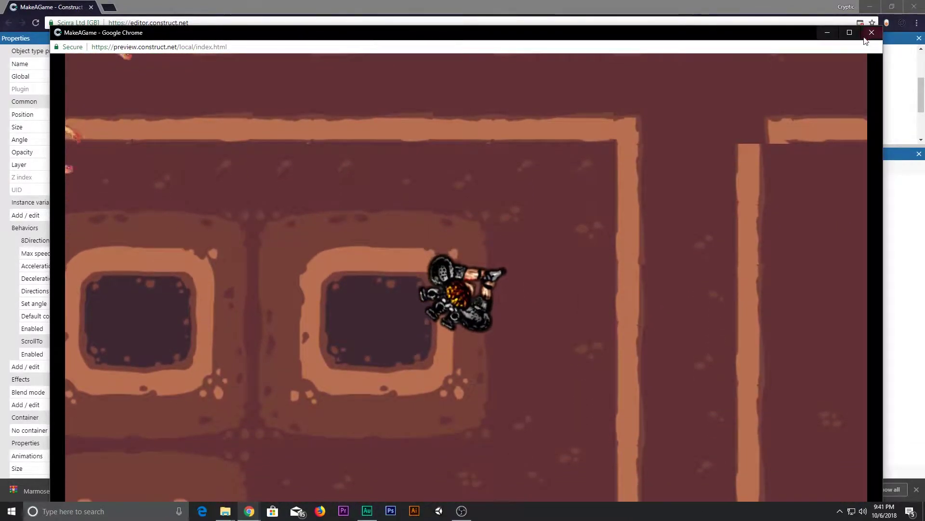
{"action": "left_click", "coordinate": [872, 32]}
Look over the tiled layout, examining the walls, ornaments, pits and enemy placement around the player.
{"action": "middle_click_drag", "start_coordinate": [388, 287], "coordinate": [624, 296]}
{"action": "middle_click_drag", "start_coordinate": [524, 274], "coordinate": [400, 274]}
{"action": "scroll", "coordinate": [484, 291], "scroll_direction": "down", "scroll_amount": 4, "text": "ctrl"}
{"action": "middle_click_drag", "start_coordinate": [559, 306], "coordinate": [580, 348]}
{"action": "scroll", "coordinate": [458, 289], "scroll_direction": "up", "scroll_amount": 4, "text": "ctrl"}
{"action": "scroll", "coordinate": [458, 289], "scroll_direction": "up", "scroll_amount": 1, "text": "ctrl"}
{"action": "left_click", "coordinate": [368, 101]}
{"action": "middle_click_drag", "start_coordinate": [374, 292], "coordinate": [325, 279]}
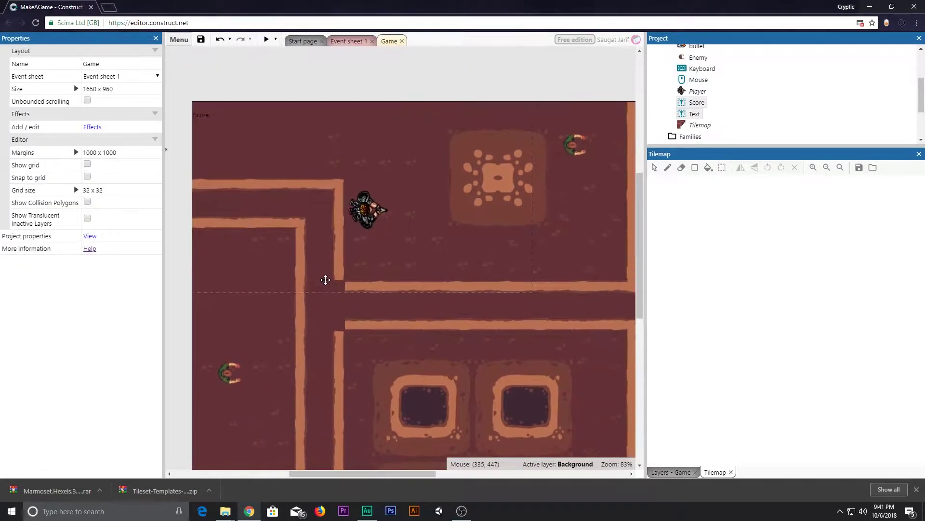
Widen the layout view by narrowing the Project and Tilemap panels so the full map width fits.
{"action": "scroll", "coordinate": [511, 323], "scroll_direction": "down", "scroll_amount": 3, "text": "ctrl"}
{"action": "middle_click_drag", "start_coordinate": [604, 300], "coordinate": [569, 283]}
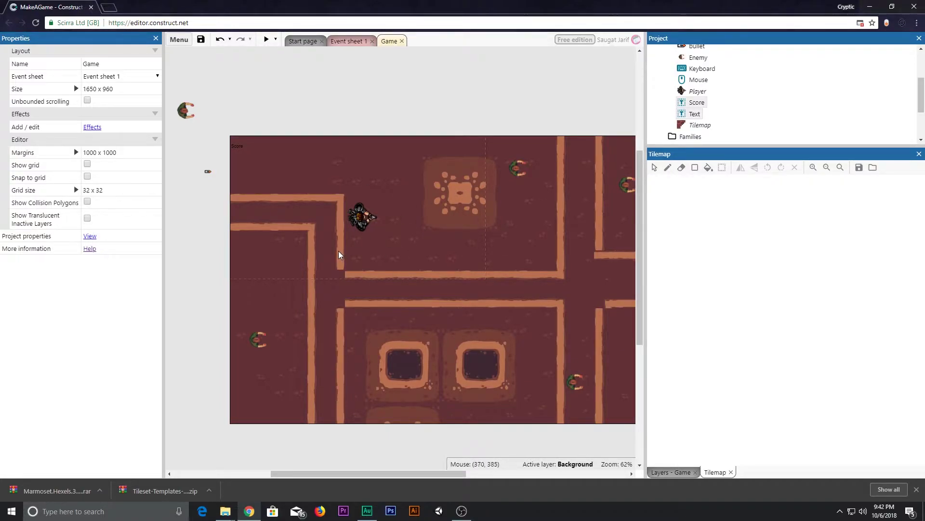
{"action": "middle_click_drag", "start_coordinate": [517, 279], "coordinate": [463, 244]}
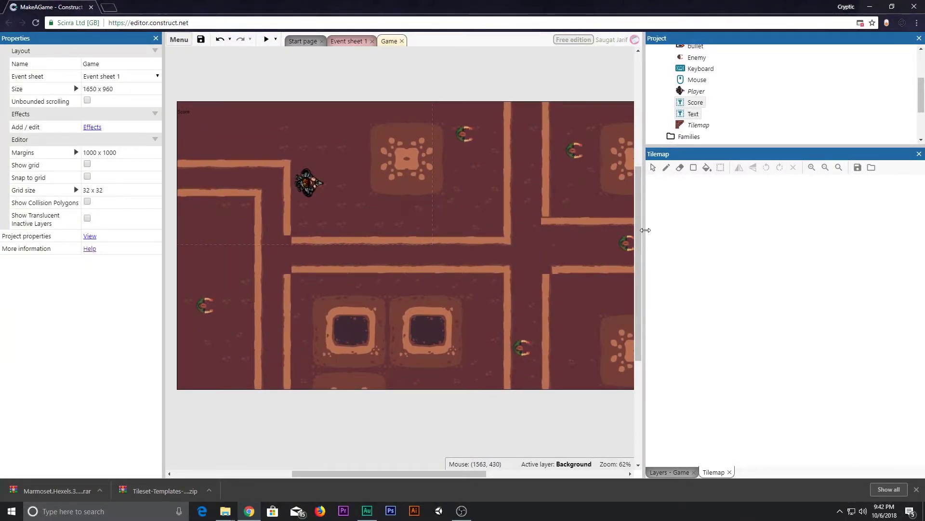
{"action": "left_click_drag", "start_coordinate": [646, 227], "coordinate": [733, 232]}
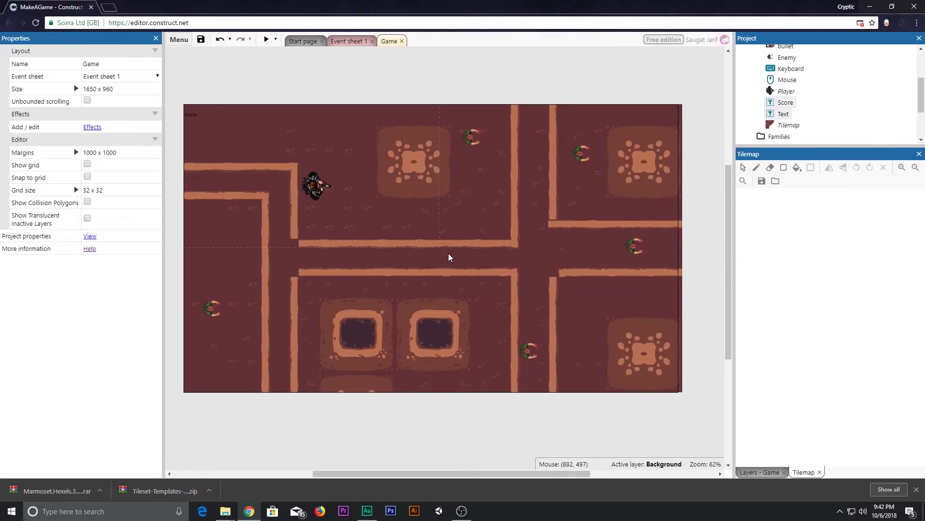